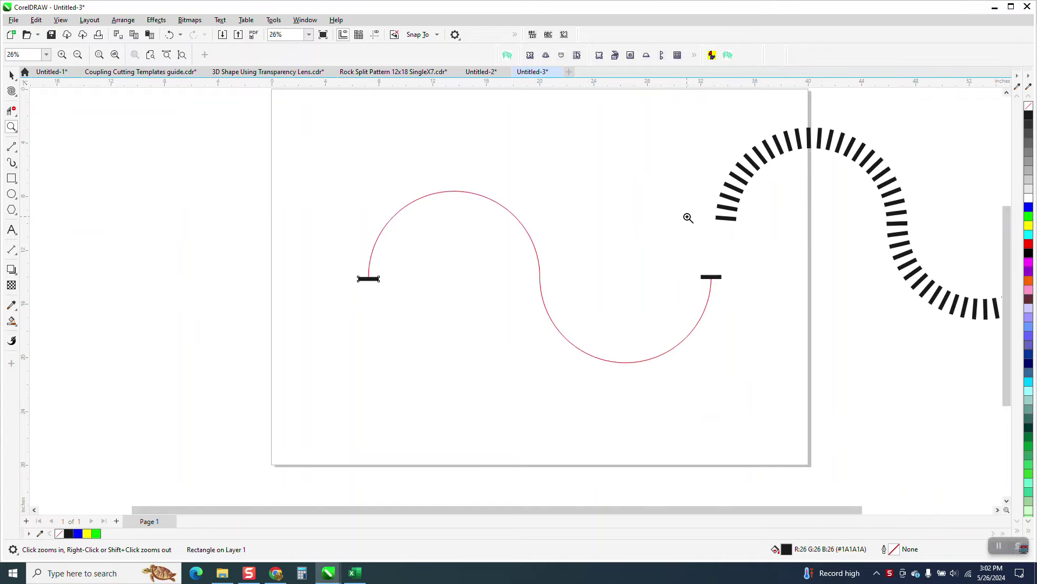
Zoom around the drawing to view the sample track, then the red S-curve and its bars.
{"action": "right_click", "coordinate": [688, 217]}
{"action": "left_click_drag", "start_coordinate": [432, 219], "coordinate": [575, 324]}
{"action": "right_click", "coordinate": [458, 300]}
{"action": "right_click", "coordinate": [419, 267]}
{"action": "right_click", "coordinate": [419, 264]}
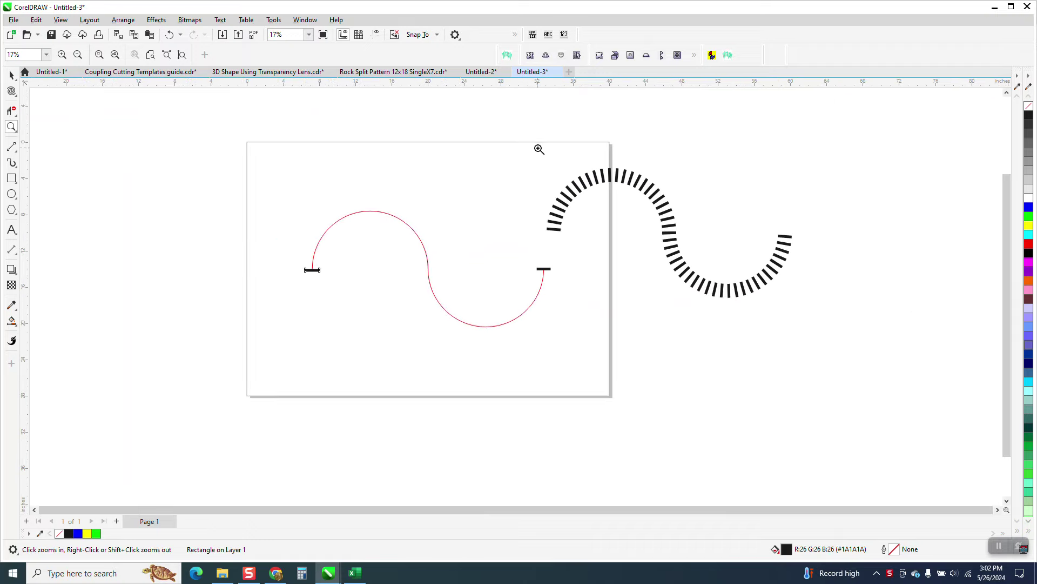
{"action": "left_click_drag", "start_coordinate": [540, 149], "coordinate": [821, 336]}
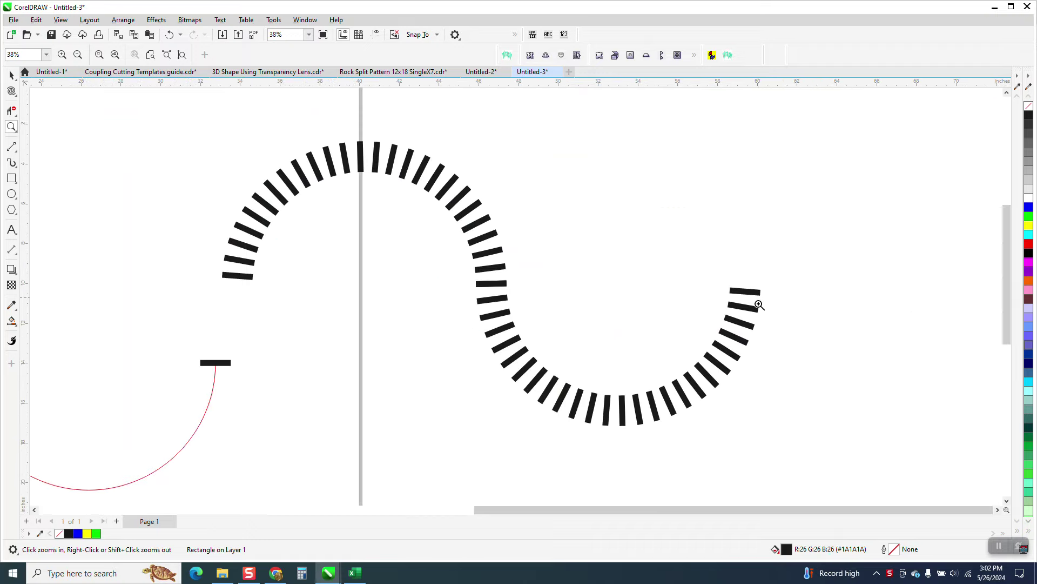
{"action": "scroll", "coordinate": [383, 148], "scroll_direction": "down", "scroll_amount": 2}
{"action": "scroll", "coordinate": [738, 150], "scroll_direction": "down", "scroll_amount": 3}
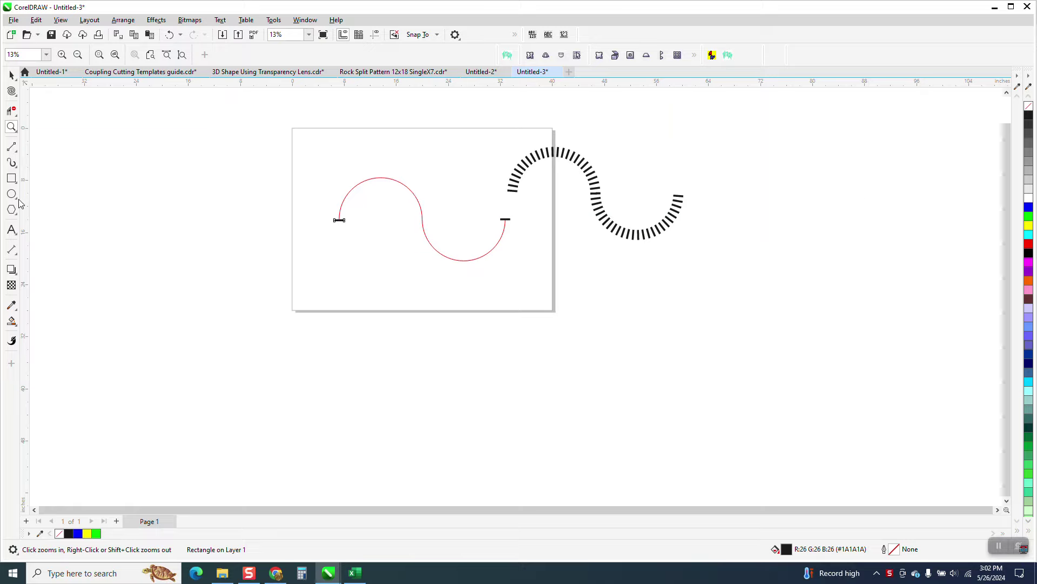
{"action": "left_click_drag", "start_coordinate": [327, 174], "coordinate": [624, 306]}
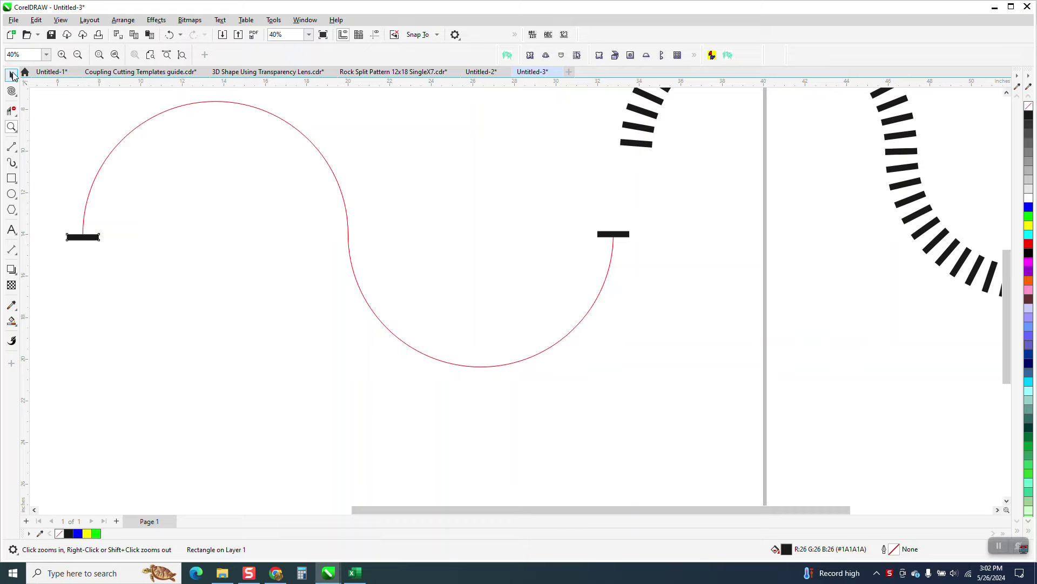
Select both end bars and blend them together with the Blend effect.
{"action": "left_click", "coordinate": [12, 75]}
{"action": "left_click_drag", "start_coordinate": [39, 206], "coordinate": [651, 252]}
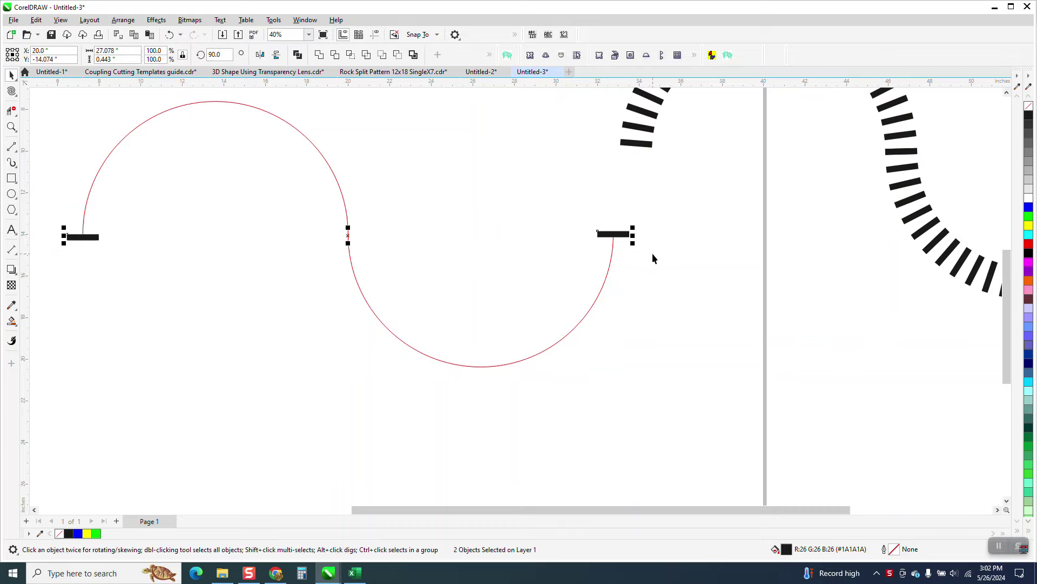
{"action": "left_click", "coordinate": [156, 20]}
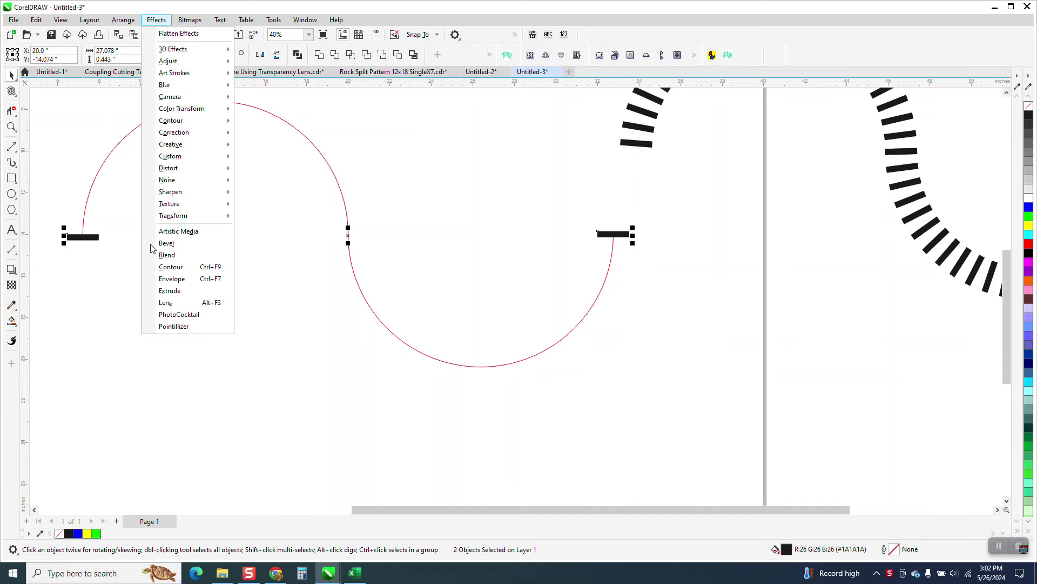
{"action": "left_click", "coordinate": [169, 255]}
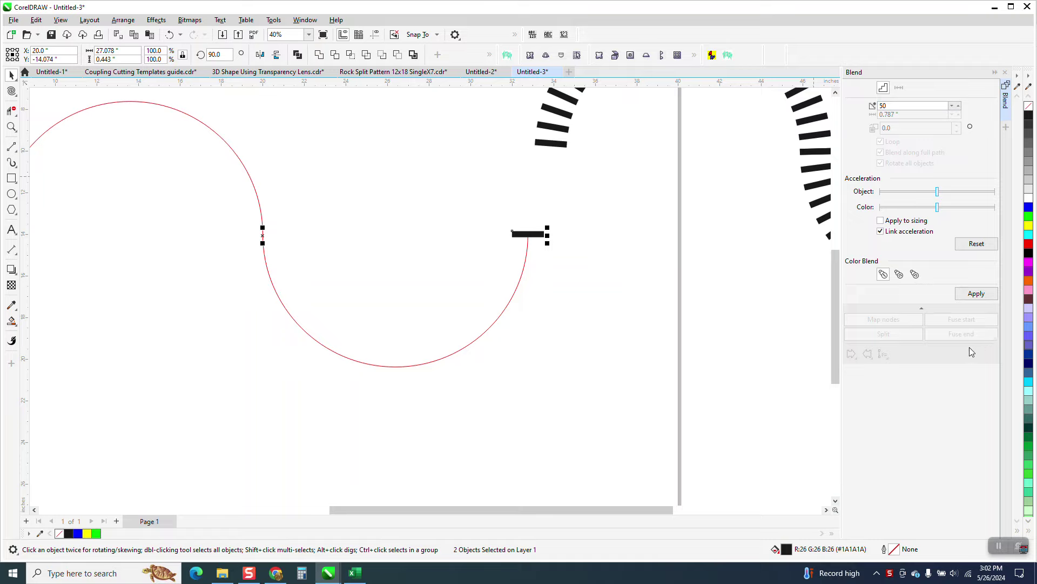
{"action": "left_click", "coordinate": [976, 294]}
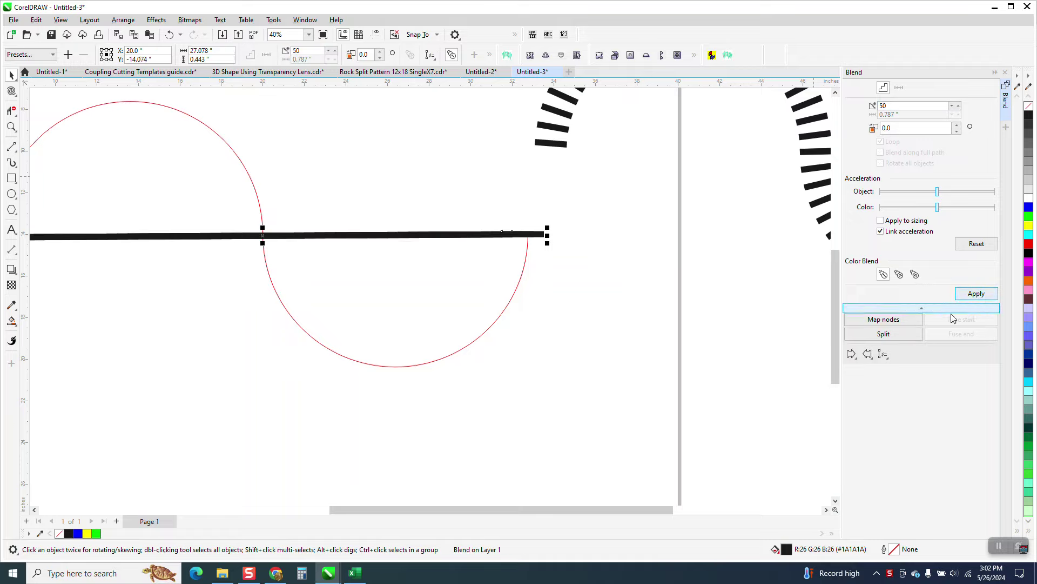
Fit the blend onto the red S-curve, spread along the full path with all objects rotated.
{"action": "left_click", "coordinate": [883, 354]}
{"action": "left_click", "coordinate": [901, 366]}
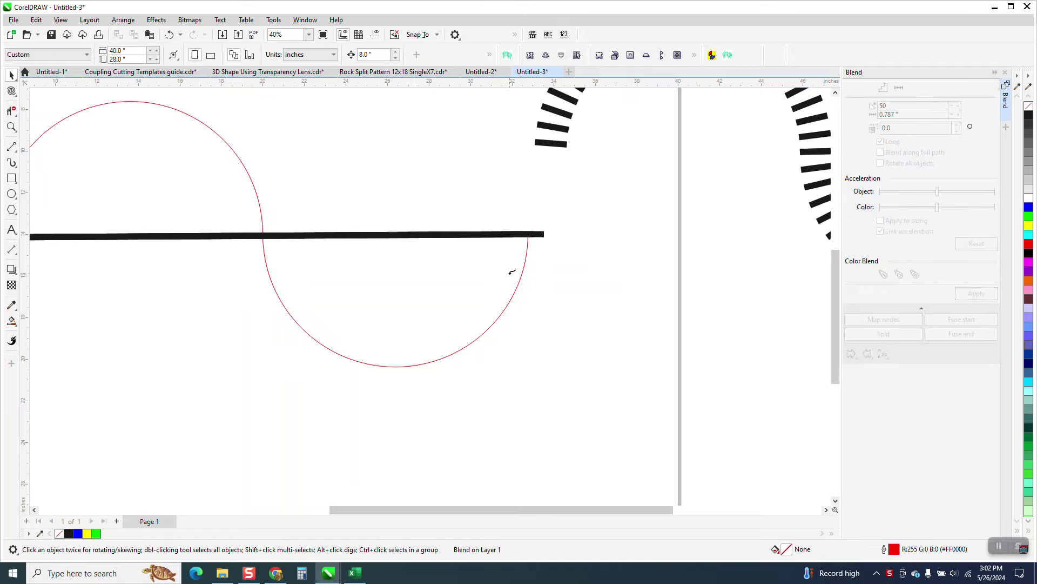
{"action": "left_click", "coordinate": [522, 280]}
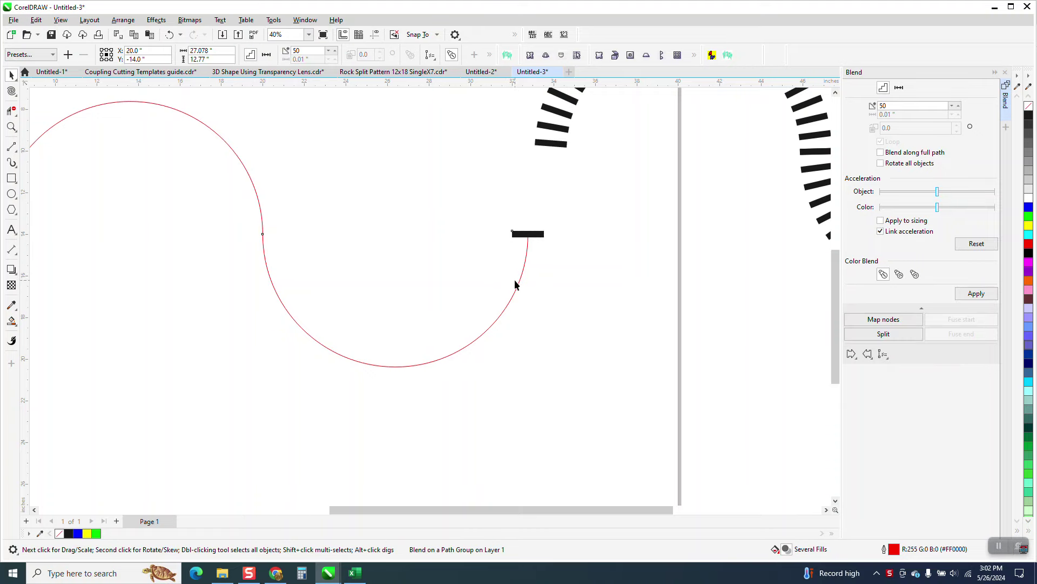
{"action": "left_click", "coordinate": [880, 153]}
{"action": "left_click", "coordinate": [880, 163]}
{"action": "left_click", "coordinate": [963, 293]}
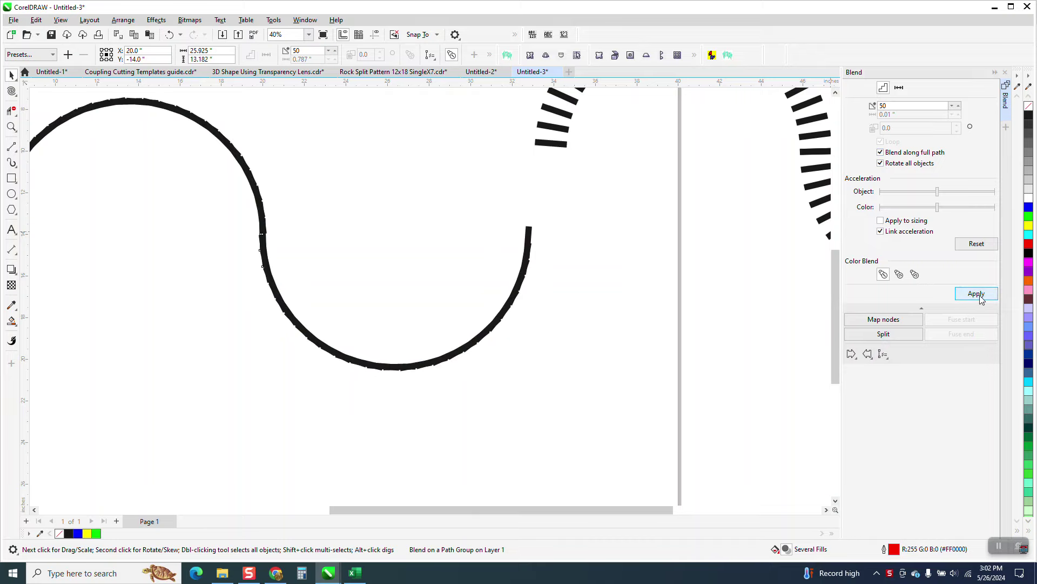
{"action": "scroll", "coordinate": [653, 351], "scroll_direction": "down", "scroll_amount": 1}
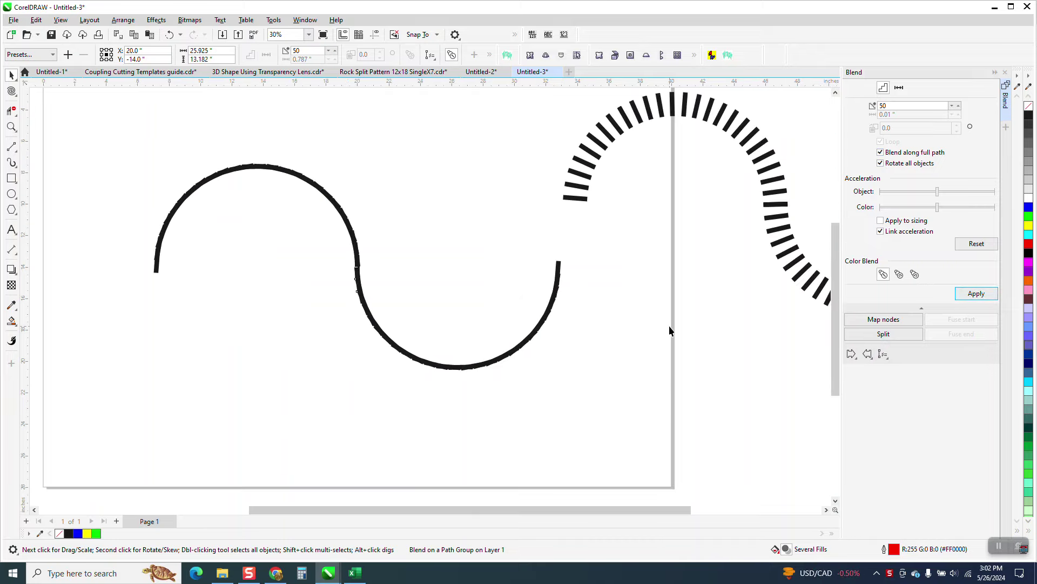
{"action": "left_click", "coordinate": [12, 126]}
{"action": "left_click_drag", "start_coordinate": [295, 173], "coordinate": [350, 218]}
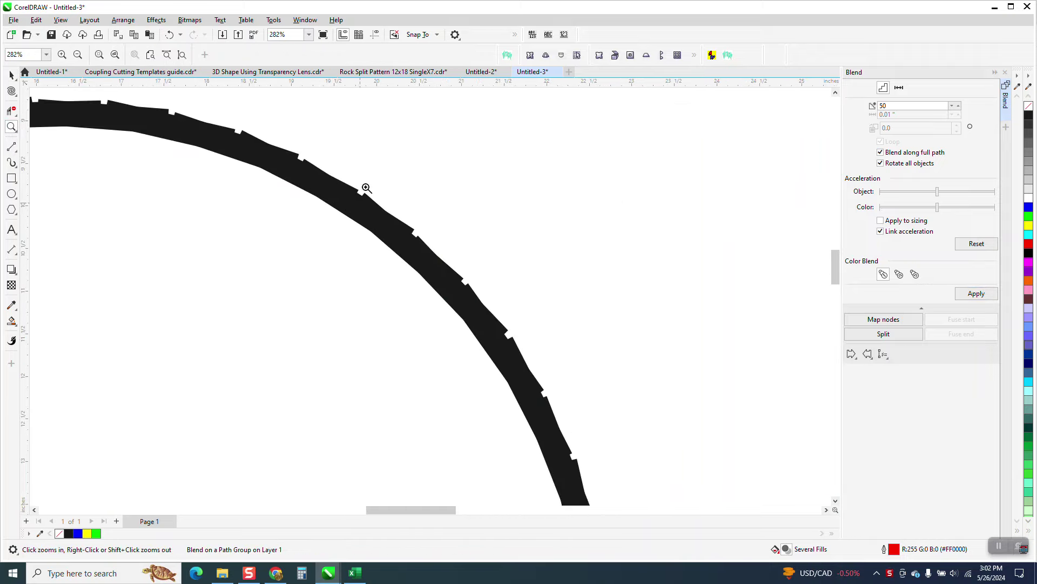
Undo the path blend and break the blend apart into separate objects.
{"action": "scroll", "coordinate": [243, 97], "scroll_direction": "down", "scroll_amount": 4}
{"action": "left_click", "coordinate": [169, 34]}
{"action": "scroll", "coordinate": [354, 163], "scroll_direction": "down", "scroll_amount": 2}
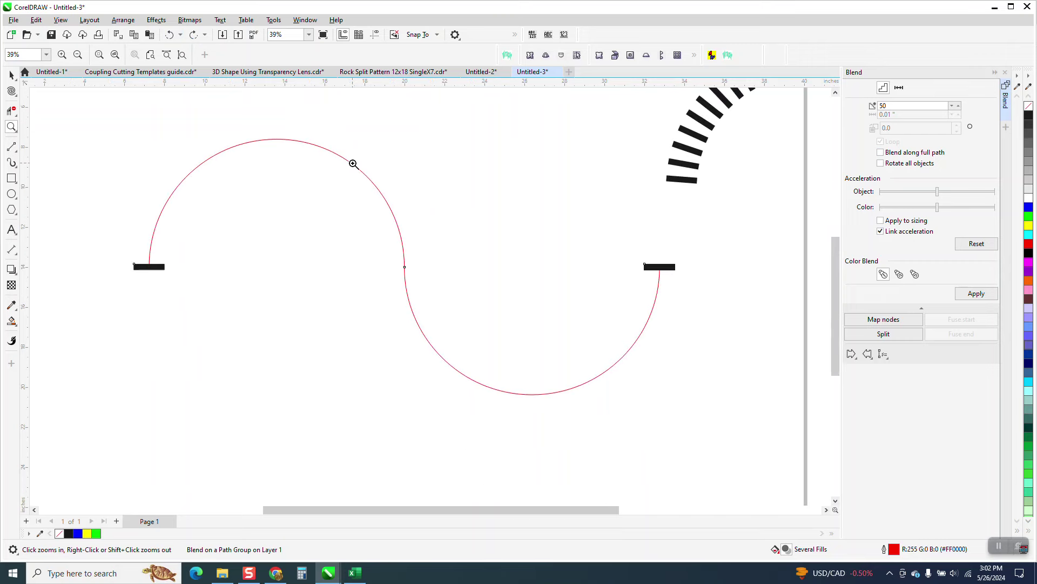
{"action": "left_click", "coordinate": [12, 75]}
{"action": "key", "text": "Escape"}
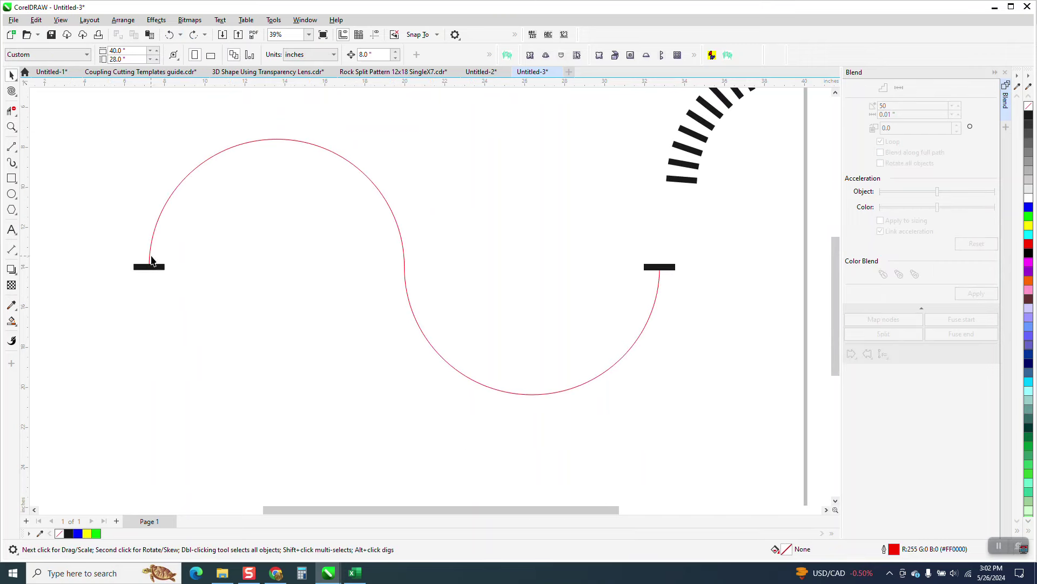
{"action": "left_click", "coordinate": [156, 271]}
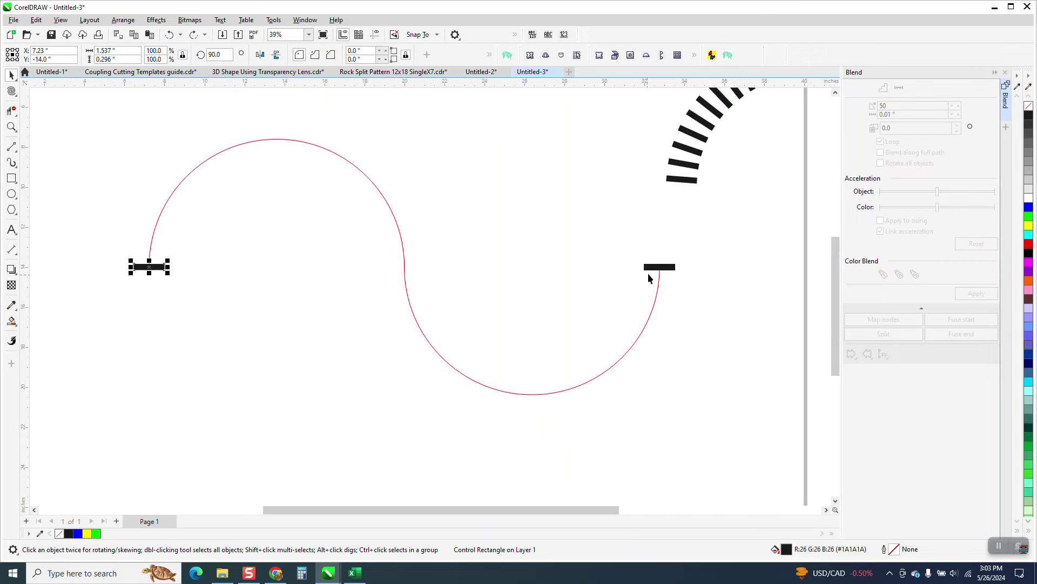
{"action": "left_click_drag", "start_coordinate": [662, 267], "coordinate": [678, 292]}
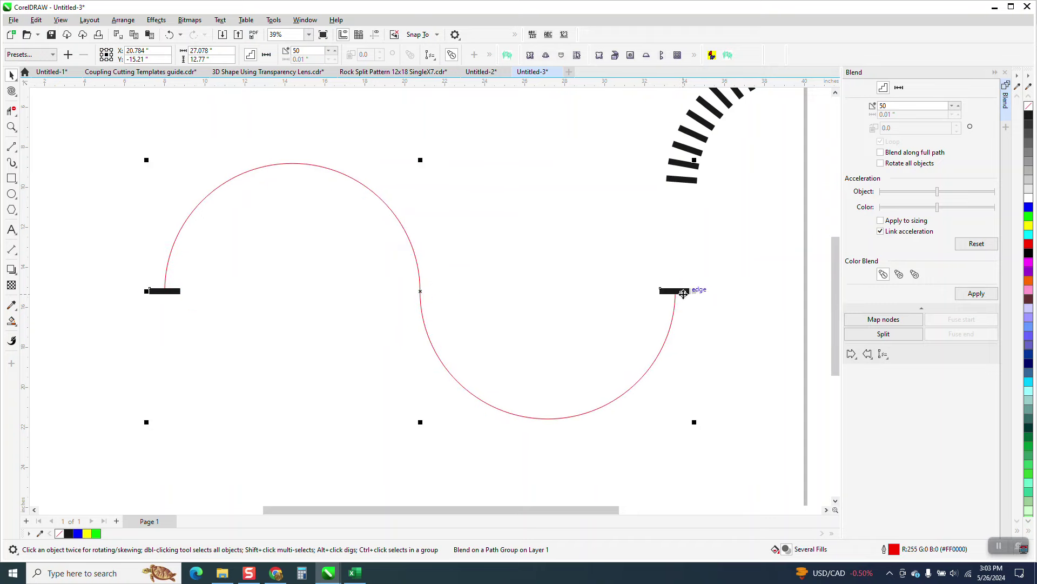
{"action": "left_click", "coordinate": [124, 20]}
{"action": "left_click", "coordinate": [148, 269]}
Set the left end bar's rotation to 360 so it stands upright.
{"action": "left_click", "coordinate": [174, 294]}
{"action": "left_click", "coordinate": [216, 55]}
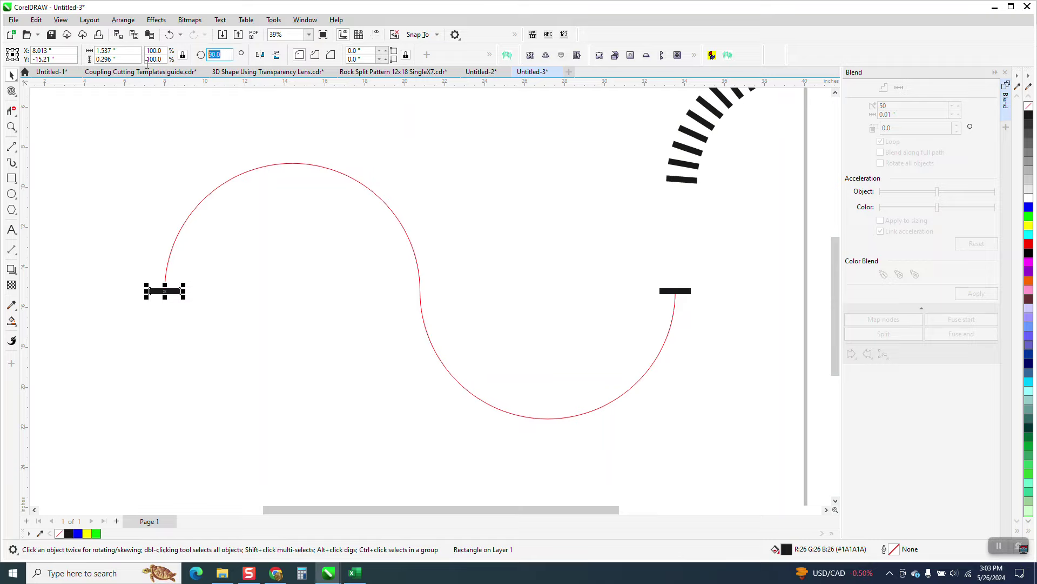
{"action": "type", "text": "360"}
{"action": "key", "text": "Return"}
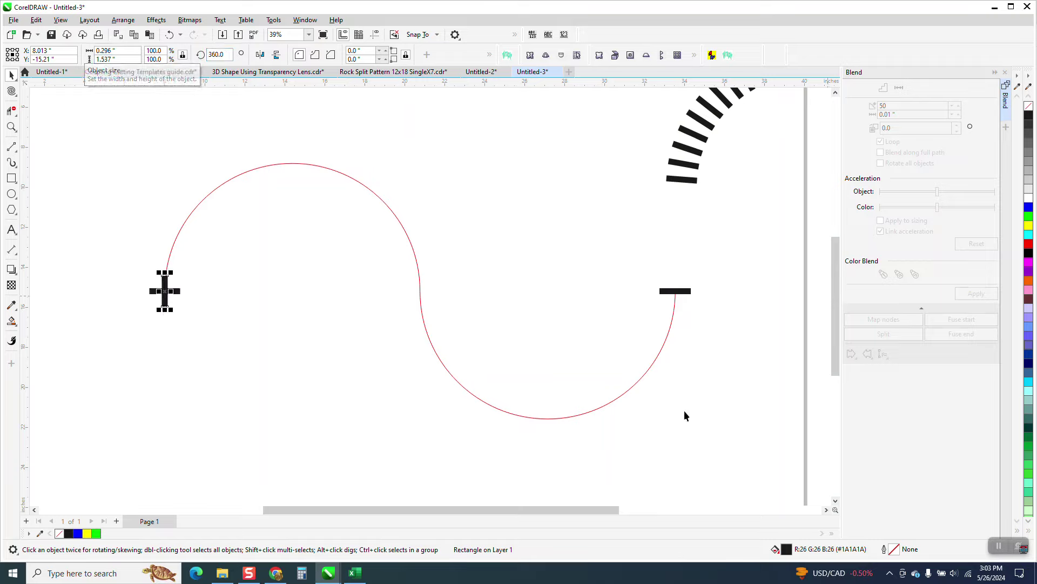
{"action": "left_click", "coordinate": [303, 315]}
{"action": "left_click", "coordinate": [164, 289]}
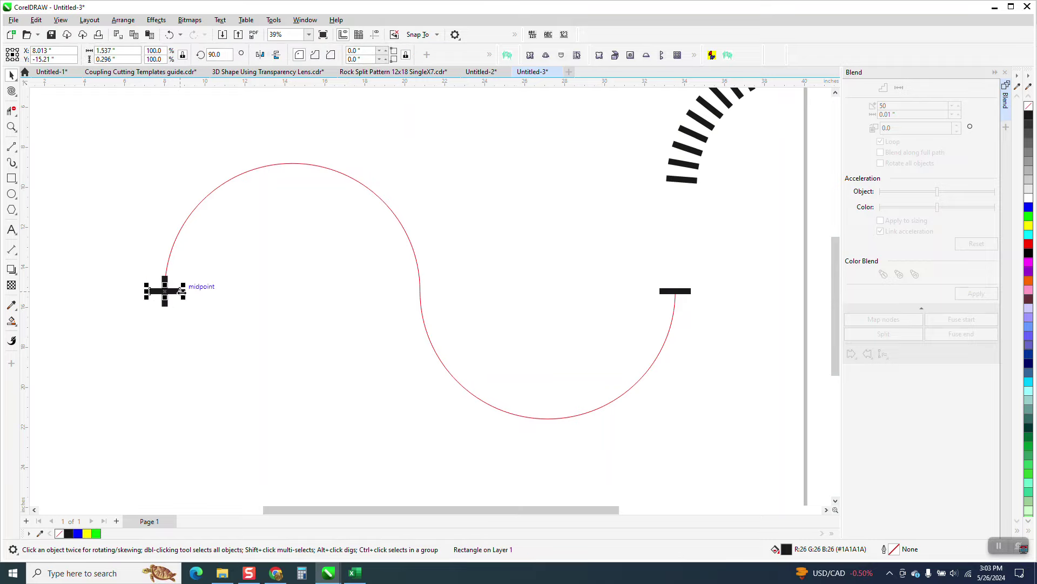
{"action": "left_click", "coordinate": [556, 304]}
Delete the right bar, copy the upright left bar to the right end, and select both.
{"action": "left_click", "coordinate": [689, 292]}
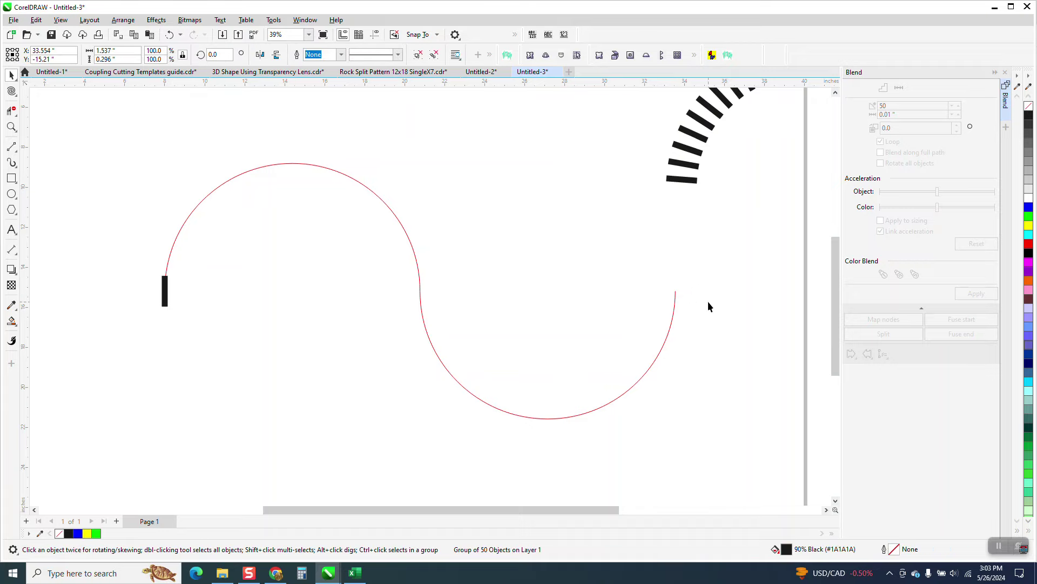
{"action": "key", "text": "Delete"}
{"action": "left_click", "coordinate": [163, 300]}
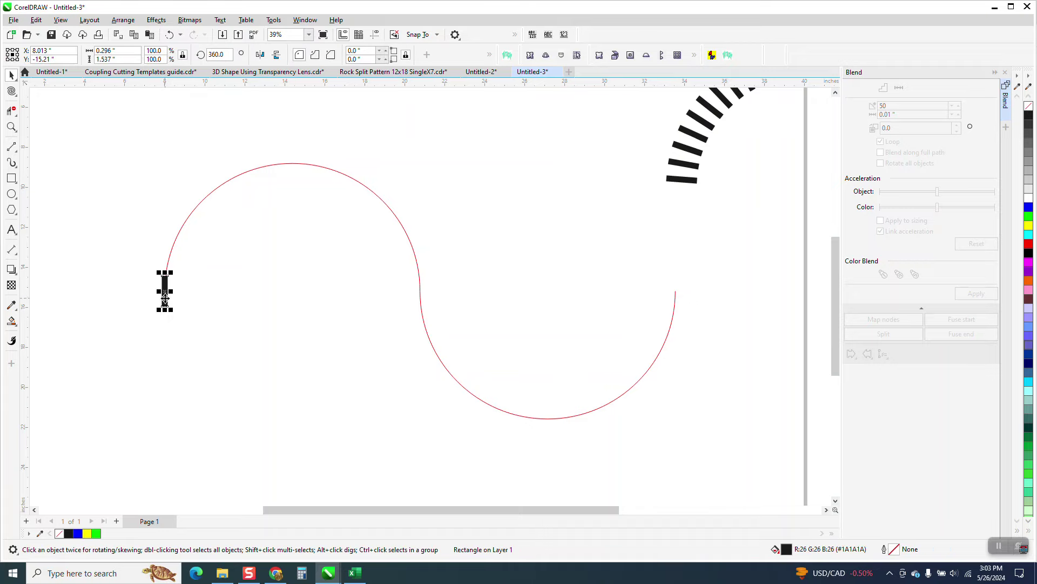
{"action": "left_click_drag", "start_coordinate": [165, 286], "coordinate": [675, 286]}
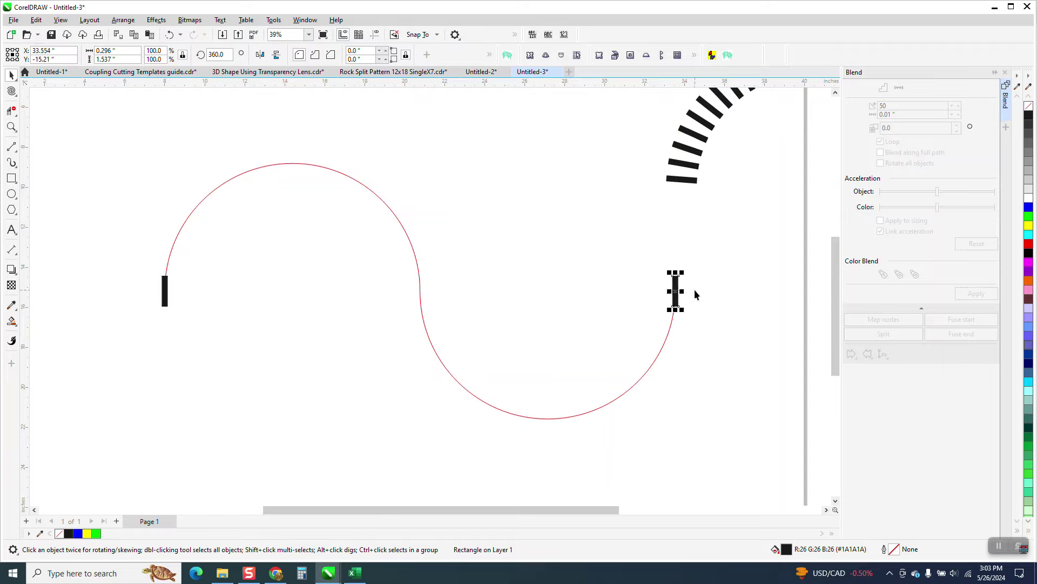
{"action": "left_click_drag", "start_coordinate": [138, 251], "coordinate": [720, 326]}
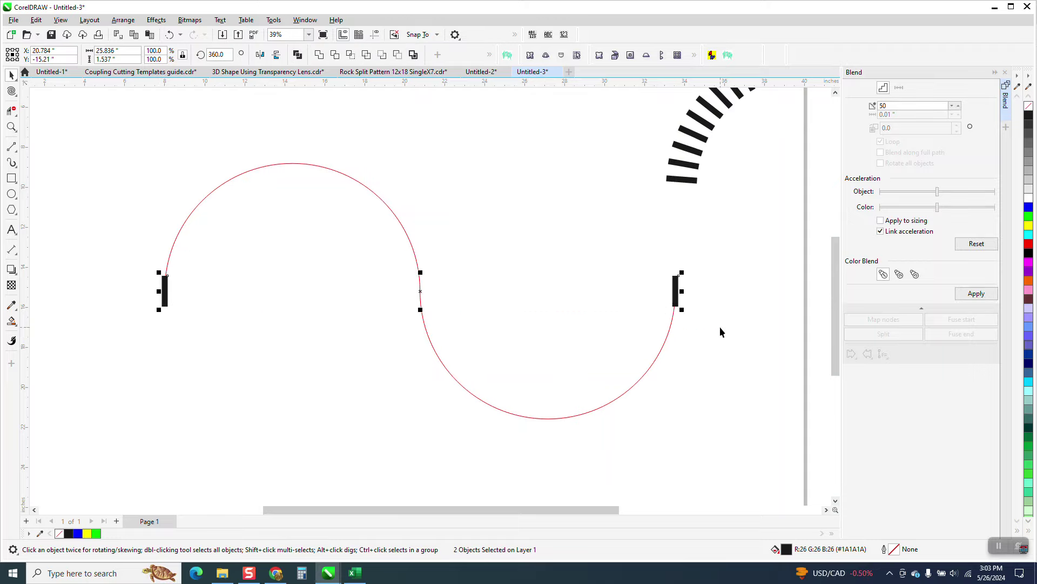
Blend the upright bars onto the red S-curve as a new path, spread along its full length and rotated.
{"action": "left_click", "coordinate": [977, 295]}
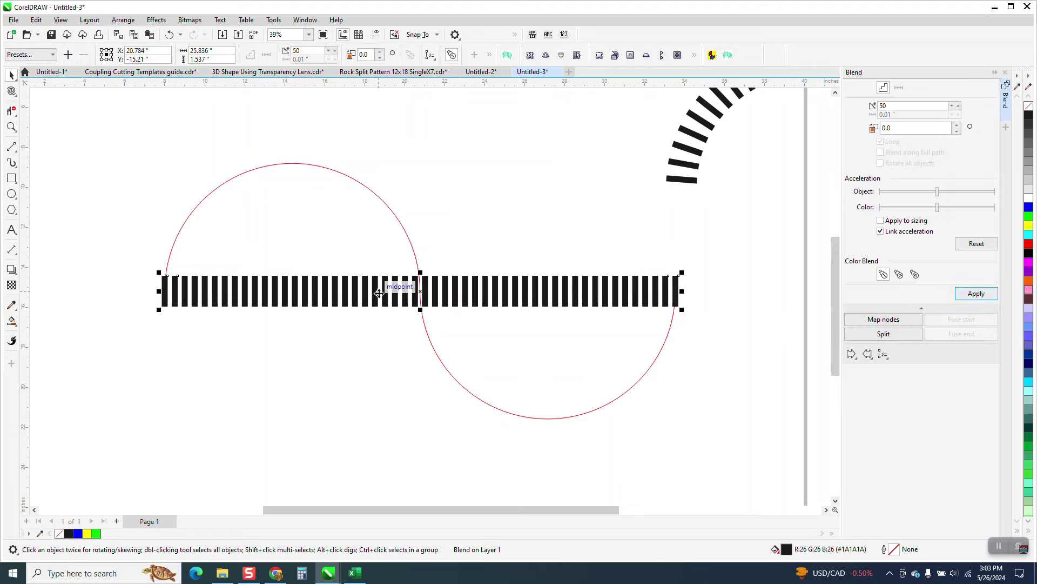
{"action": "left_click", "coordinate": [884, 354]}
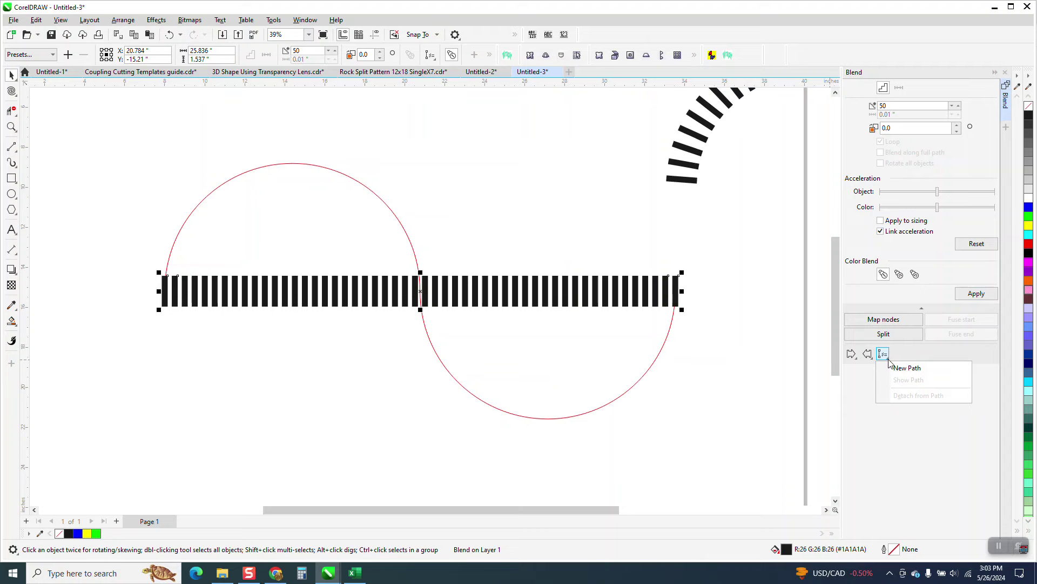
{"action": "left_click", "coordinate": [908, 375]}
{"action": "left_click", "coordinate": [412, 244]}
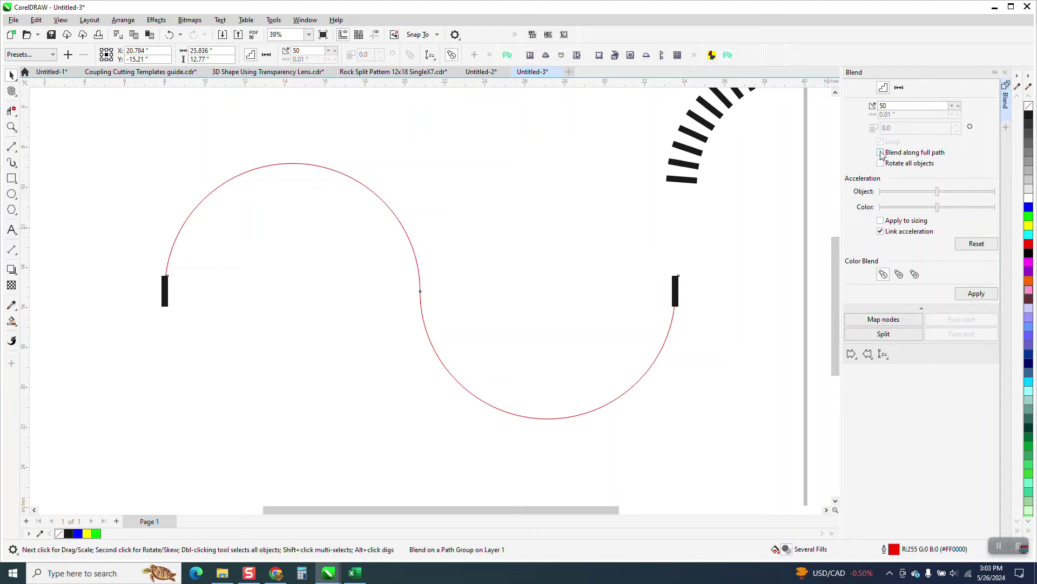
{"action": "left_click", "coordinate": [971, 298]}
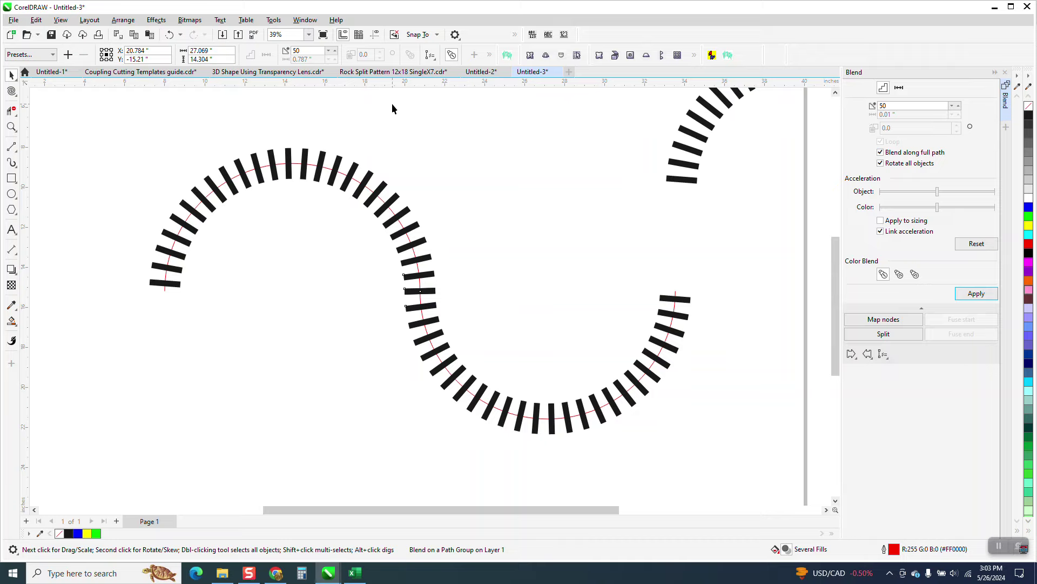
Zoom in on the upper-left arc of ties and select the red path curve.
{"action": "scroll", "coordinate": [393, 118], "scroll_direction": "down", "scroll_amount": 1}
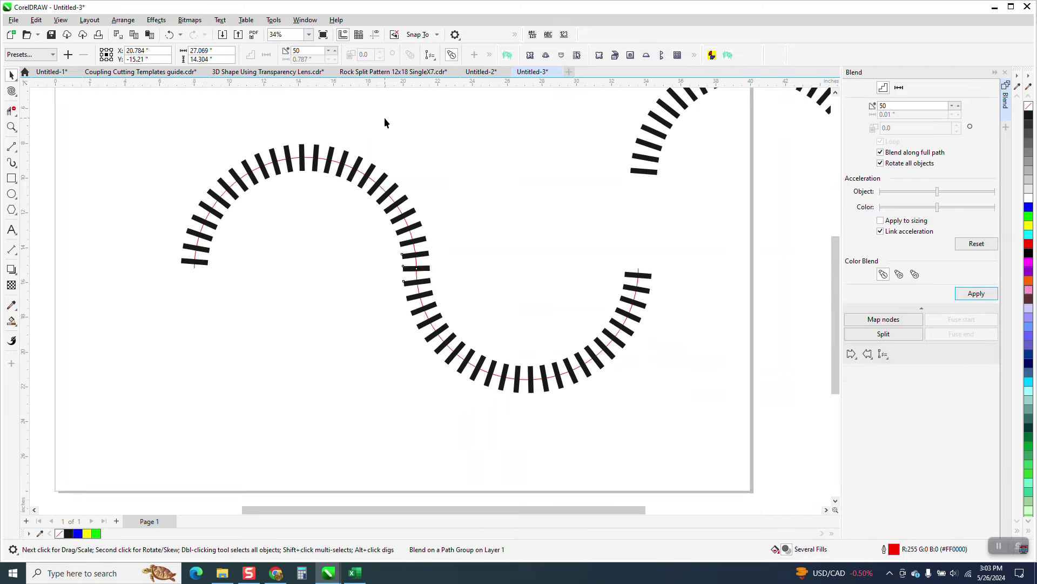
{"action": "left_click", "coordinate": [11, 126]}
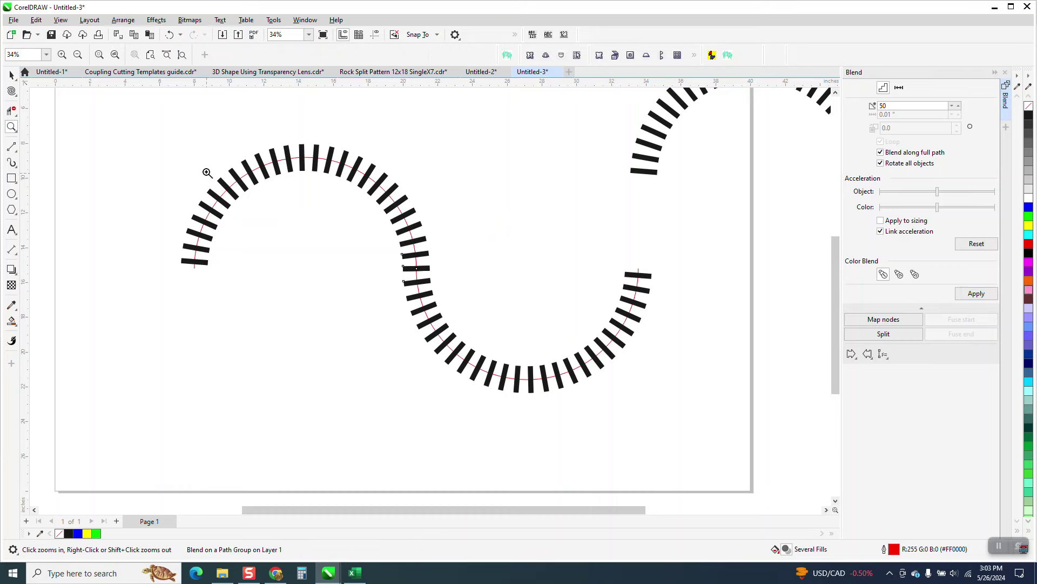
{"action": "left_click_drag", "start_coordinate": [173, 144], "coordinate": [522, 305]}
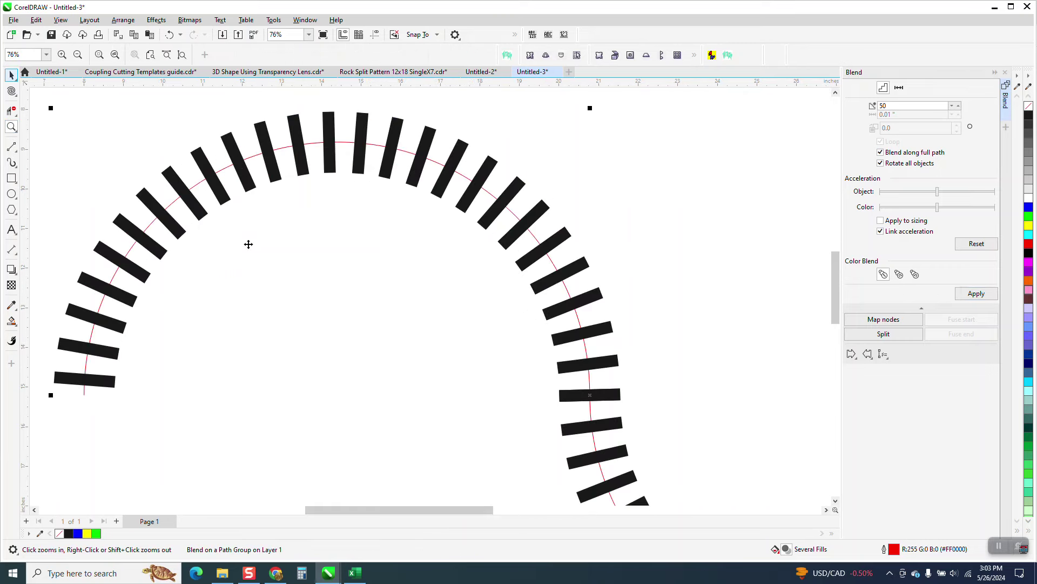
{"action": "scroll", "coordinate": [248, 243], "scroll_direction": "down", "scroll_amount": 4}
{"action": "key", "text": "space"}
{"action": "left_click", "coordinate": [329, 194]}
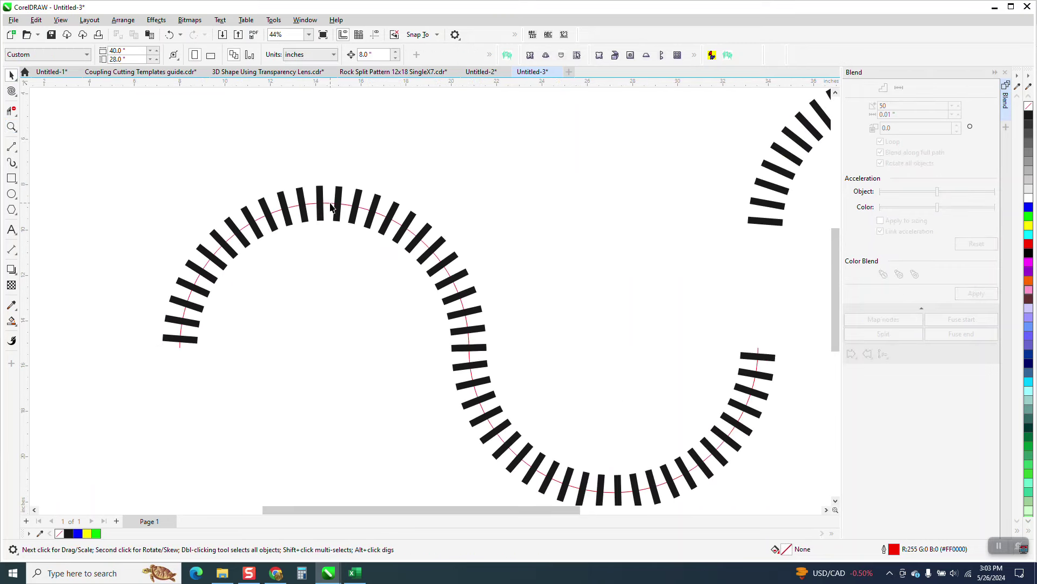
{"action": "left_click", "coordinate": [330, 203]}
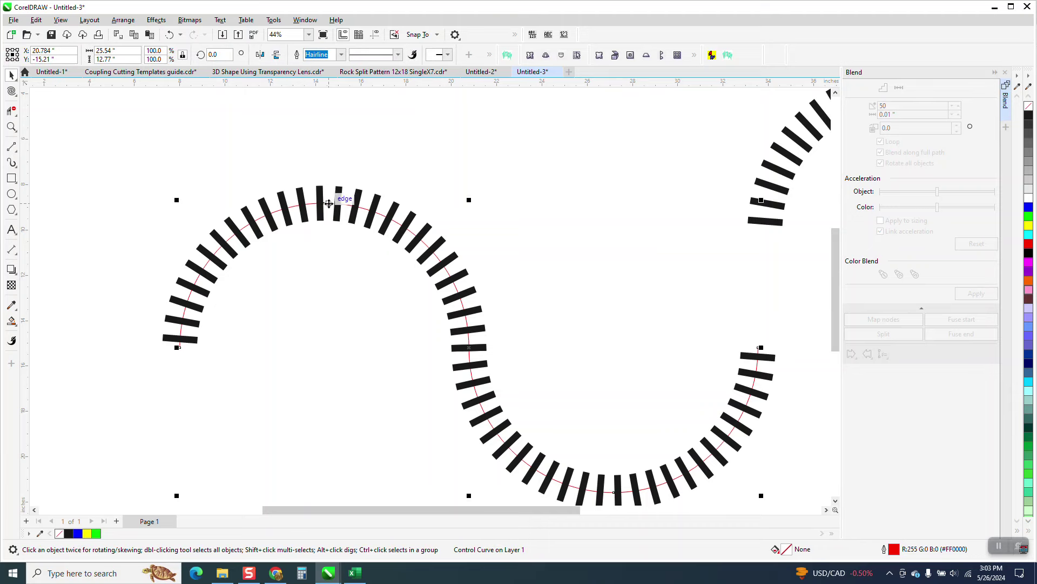
{"action": "scroll", "coordinate": [328, 203], "scroll_direction": "down", "scroll_amount": 6}
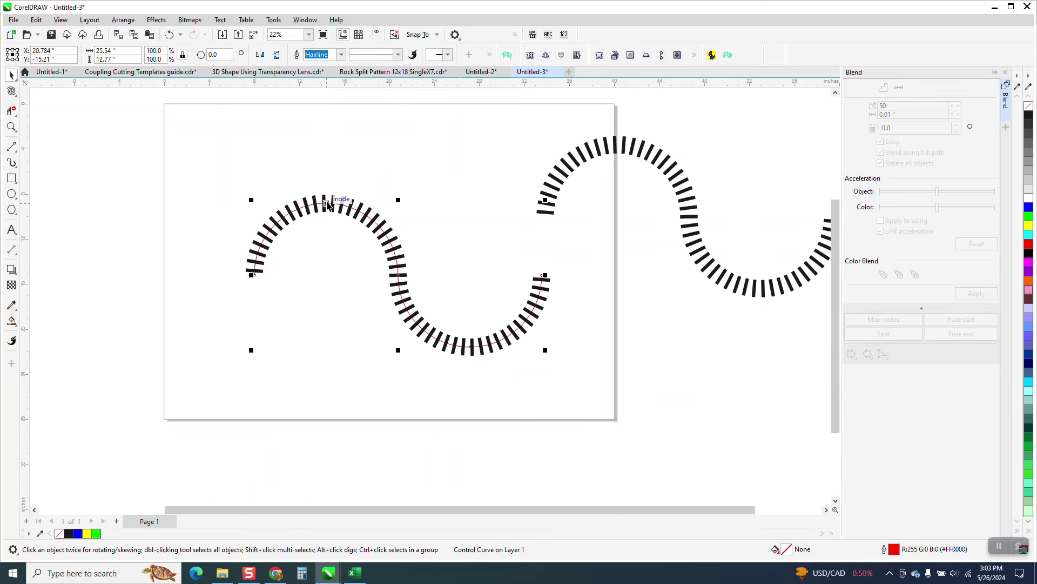
Select the left blend of ties and apply Break Blend Apart to separate it from its path.
{"action": "left_click", "coordinate": [123, 22]}
{"action": "mouse_move", "coordinate": [146, 206]}
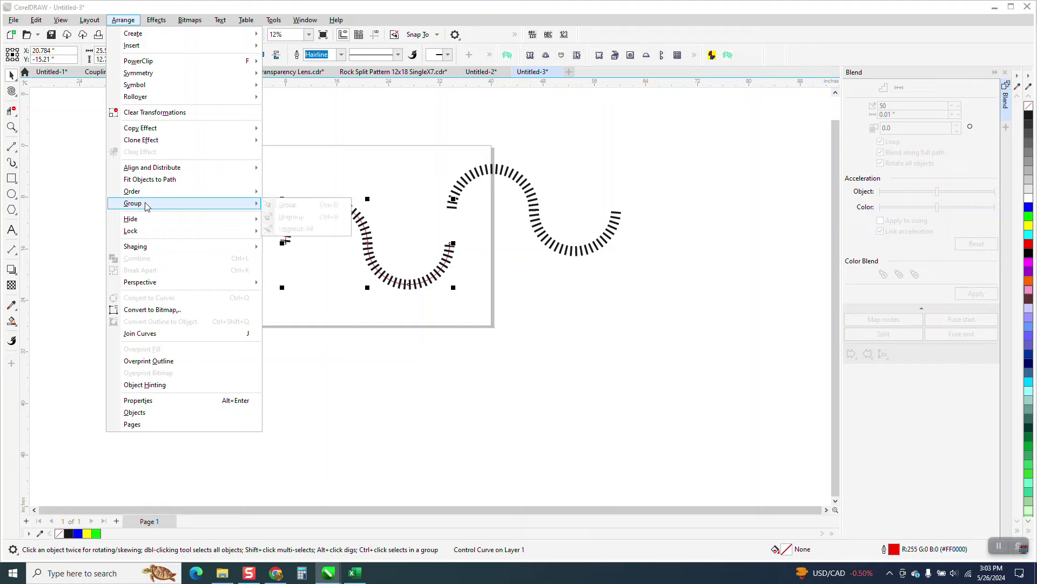
{"action": "left_click", "coordinate": [236, 193]}
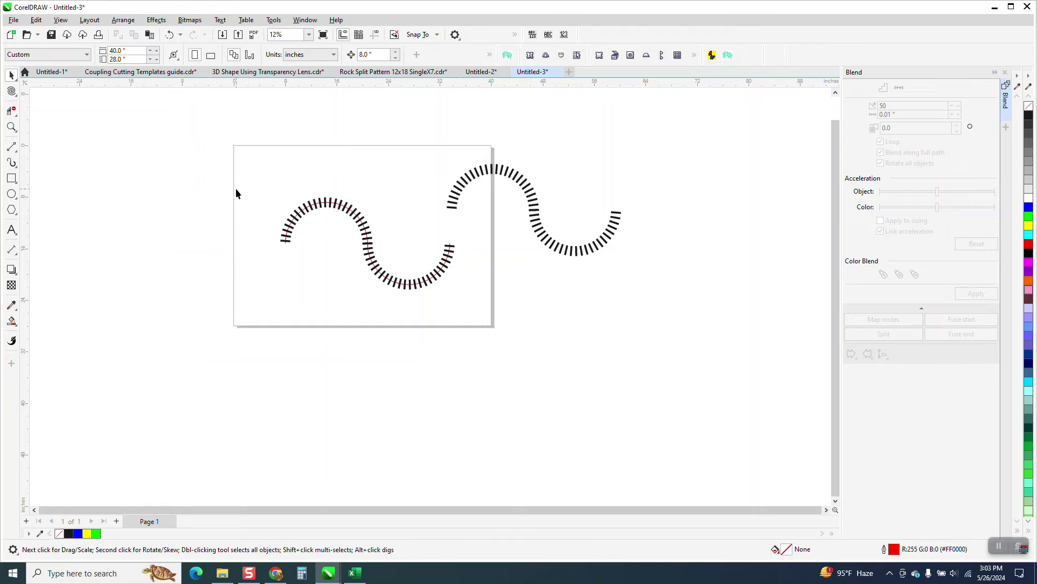
{"action": "left_click_drag", "start_coordinate": [501, 335], "coordinate": [501, 335]}
{"action": "left_click", "coordinate": [122, 20]}
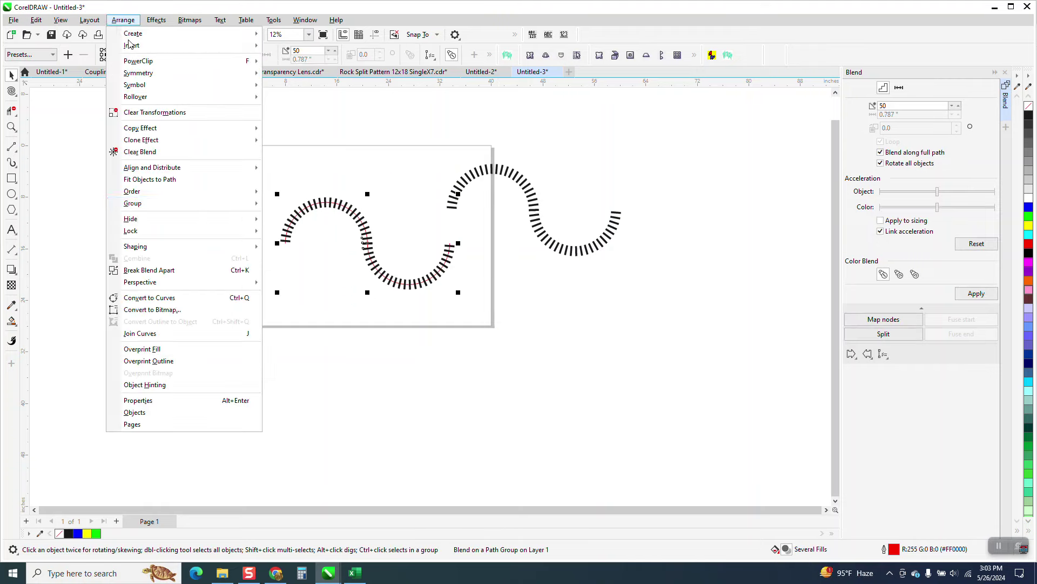
{"action": "left_click", "coordinate": [149, 270]}
{"action": "left_click", "coordinate": [262, 178]}
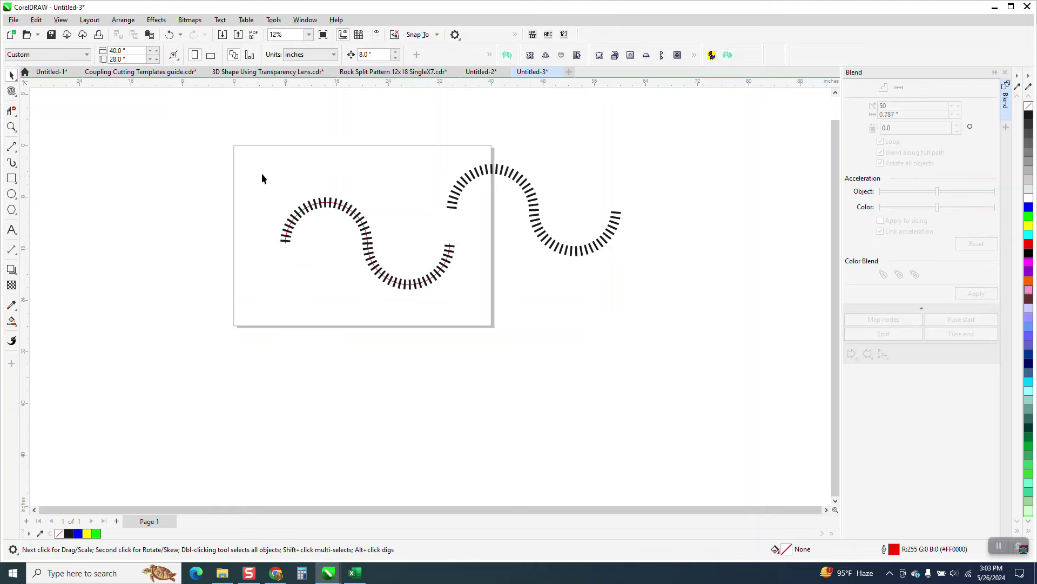
Drag the red S-curve down below the ties and close the Blend docker.
{"action": "left_click", "coordinate": [285, 247]}
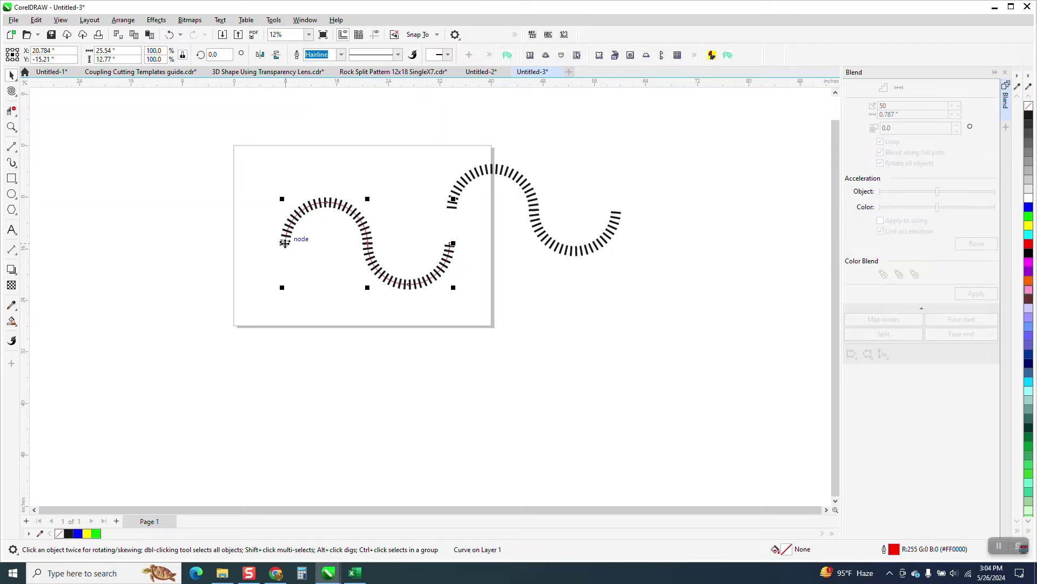
{"action": "left_click_drag", "start_coordinate": [286, 247], "coordinate": [286, 354]}
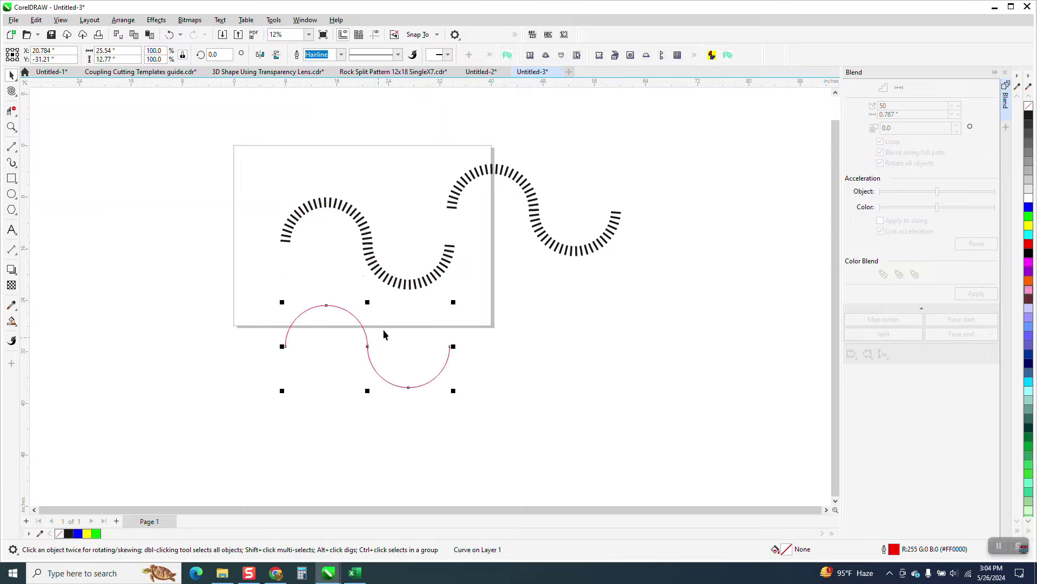
{"action": "left_click", "coordinate": [1000, 73]}
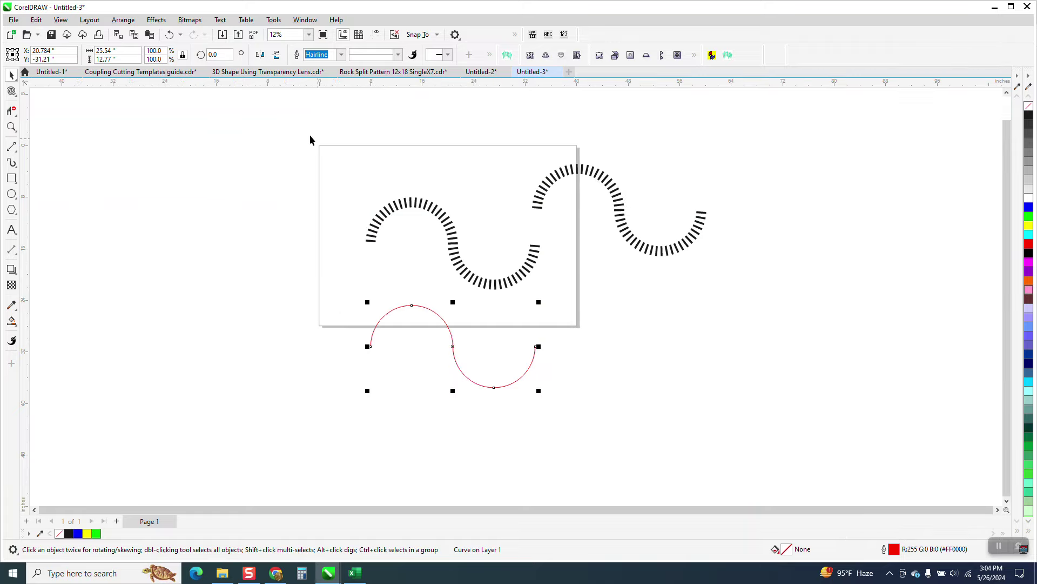
Try a 0.25" contour offset on the S-curve from the Contour settings, then undo it.
{"action": "left_click", "coordinate": [156, 20]}
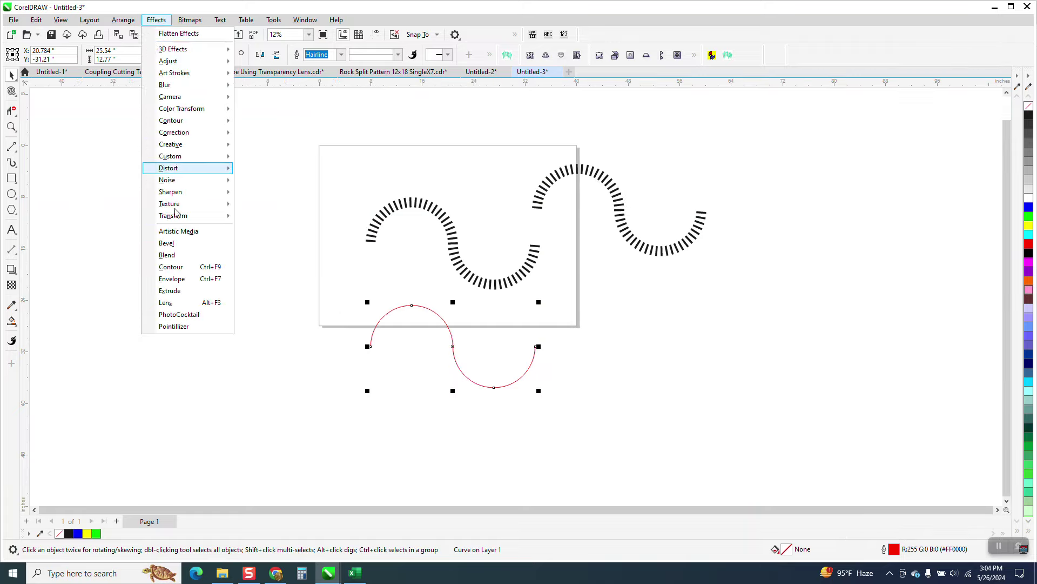
{"action": "left_click", "coordinate": [170, 267]}
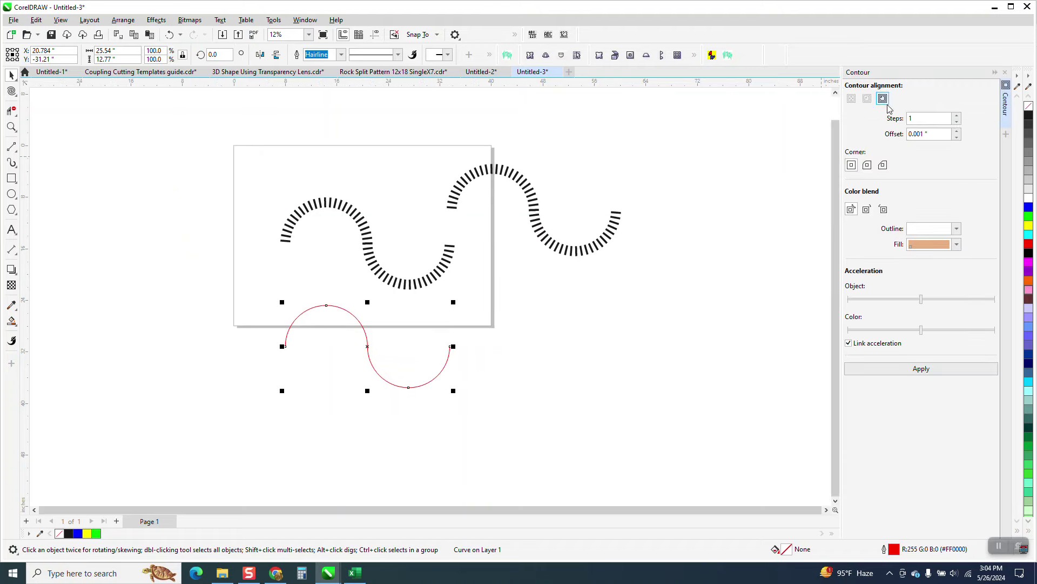
{"action": "left_click_drag", "start_coordinate": [938, 134], "coordinate": [876, 142]}
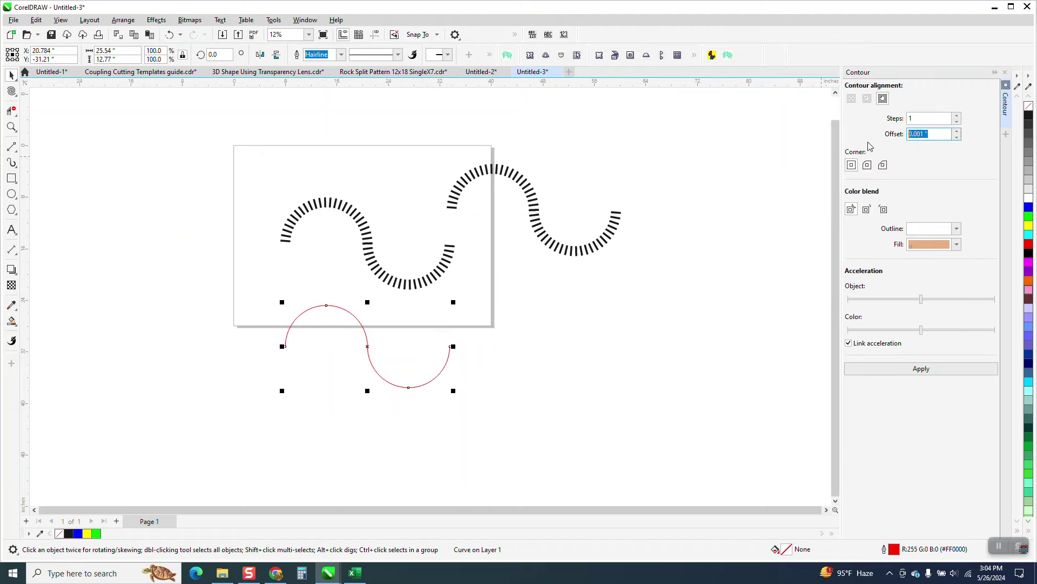
{"action": "type", "text": ".25"}
{"action": "left_click", "coordinate": [919, 368]}
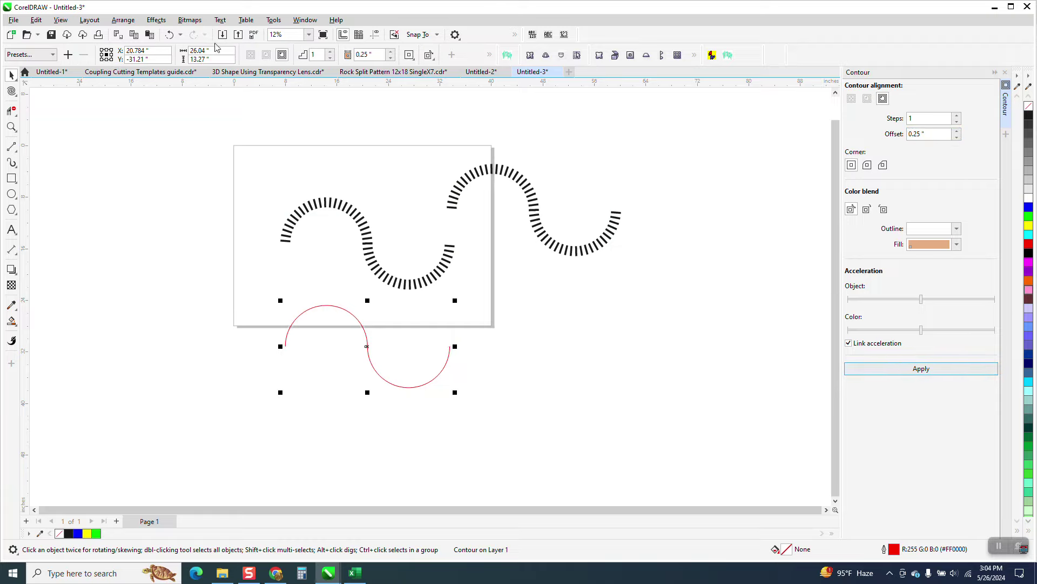
{"action": "left_click", "coordinate": [169, 35]}
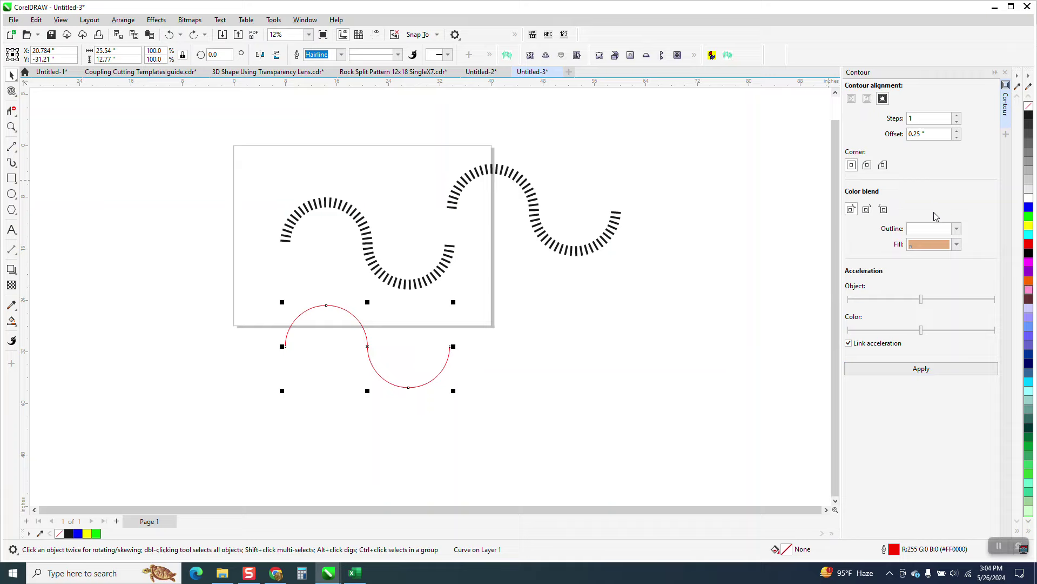
Set the contour outline colour to red from the RGB Palette.
{"action": "left_click", "coordinate": [956, 231]}
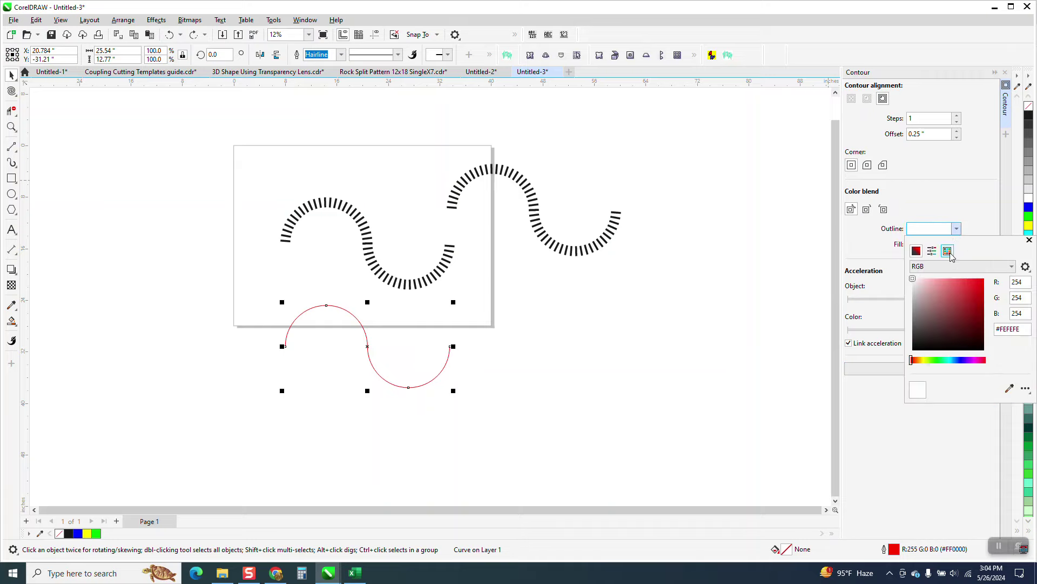
{"action": "left_click", "coordinate": [948, 251]}
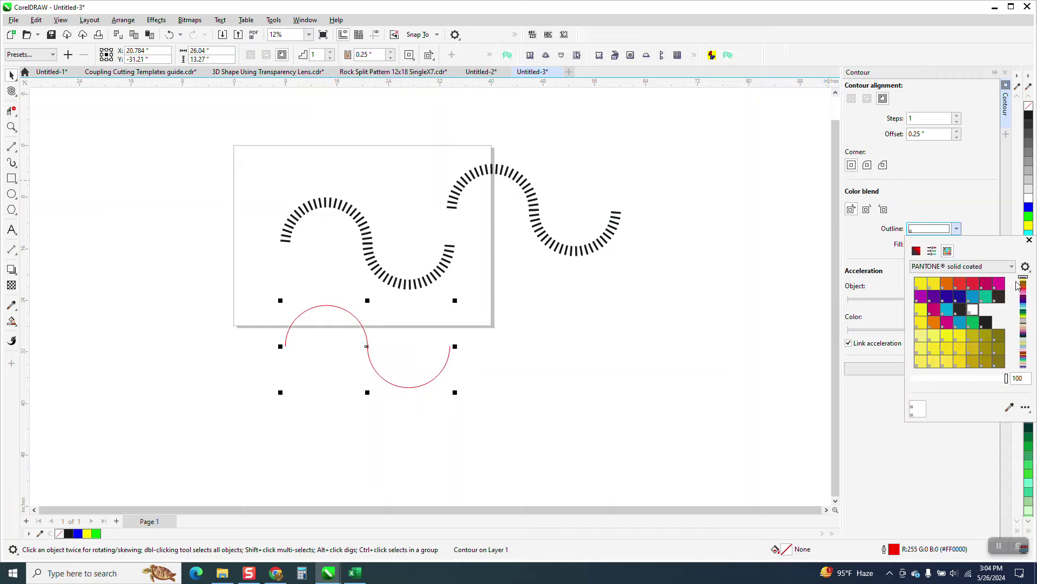
{"action": "left_click", "coordinate": [1011, 267]}
{"action": "left_click_drag", "start_coordinate": [1024, 365], "coordinate": [1024, 390]}
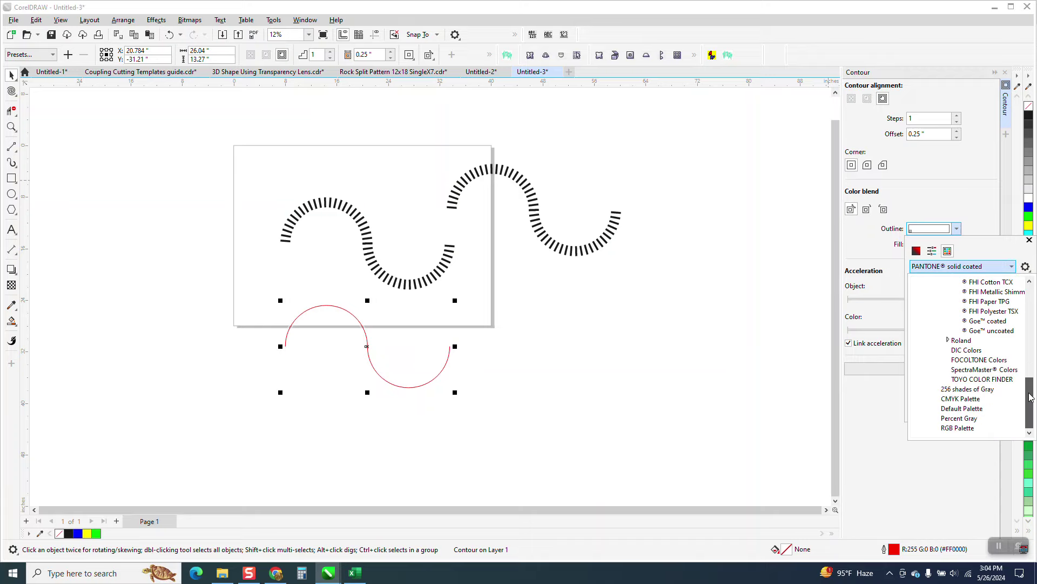
{"action": "left_click", "coordinate": [970, 425]}
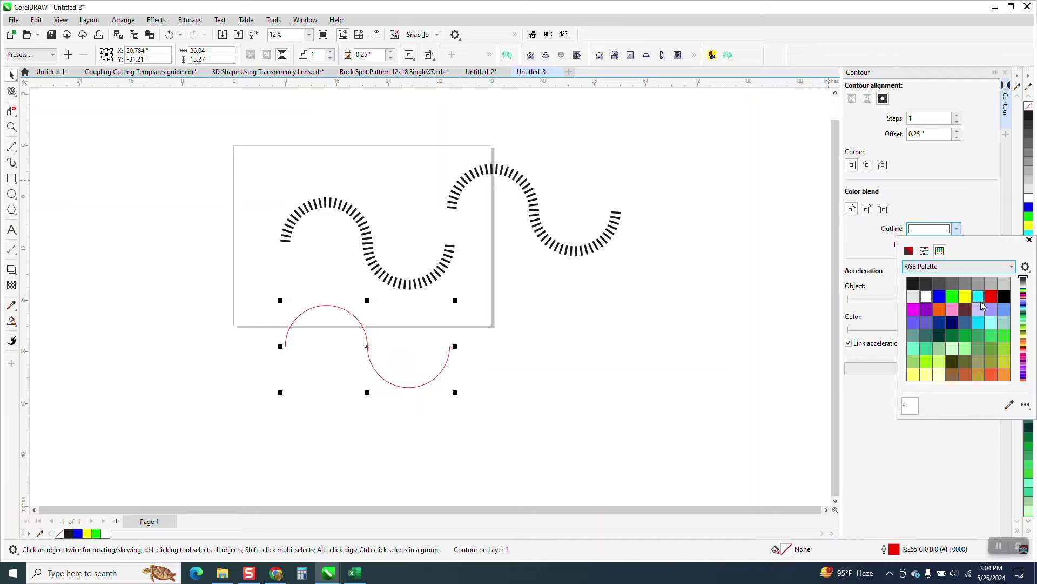
{"action": "left_click", "coordinate": [991, 296]}
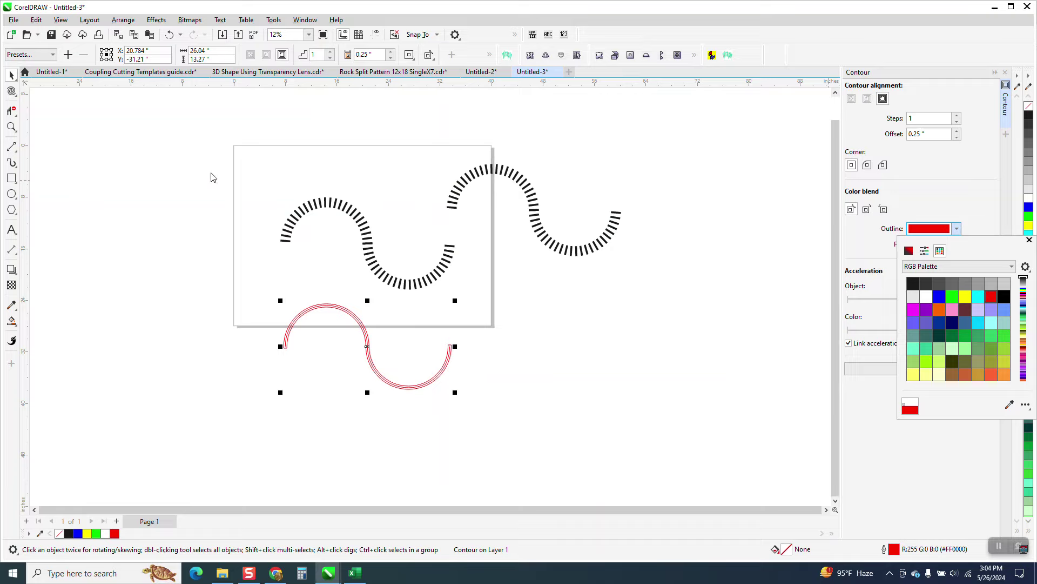
{"action": "left_click", "coordinate": [170, 48]}
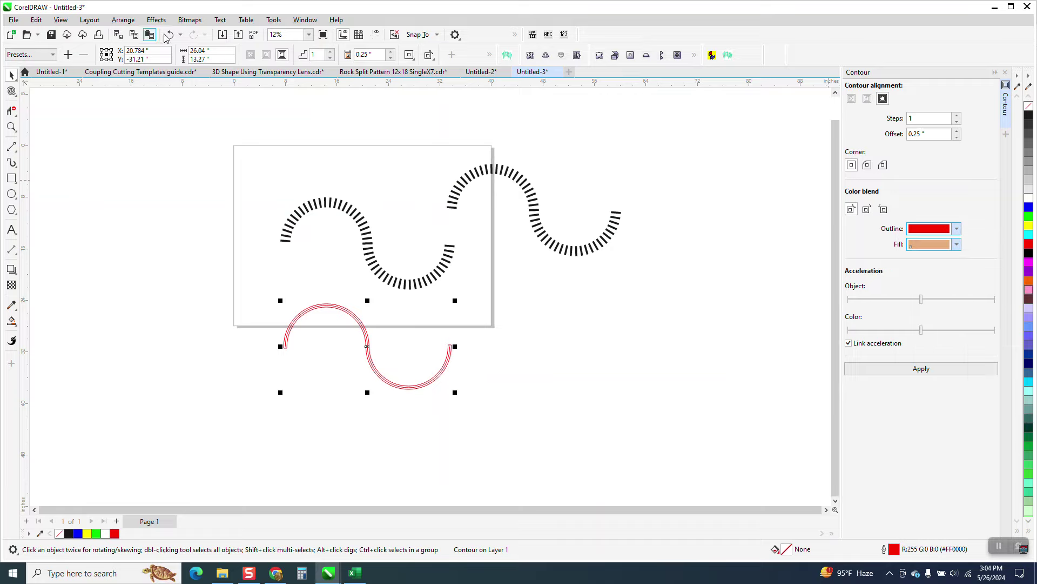
{"action": "double_click", "coordinate": [931, 133]}
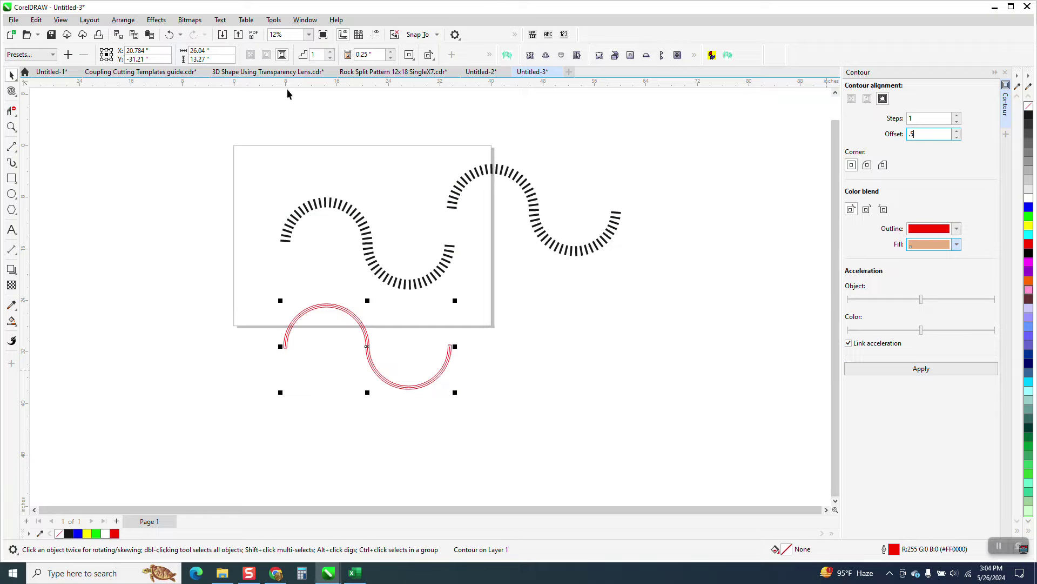
Test a 0.5" contour offset, undo it, and keep the contour outline colour red.
{"action": "left_click", "coordinate": [169, 35]}
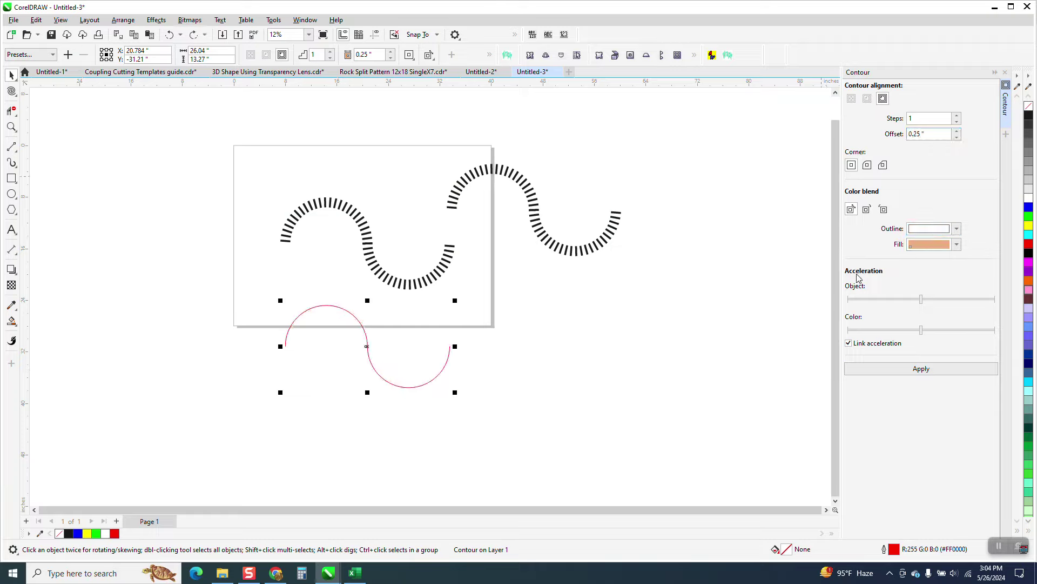
{"action": "double_click", "coordinate": [932, 138]}
{"action": "type", "text": ".5"}
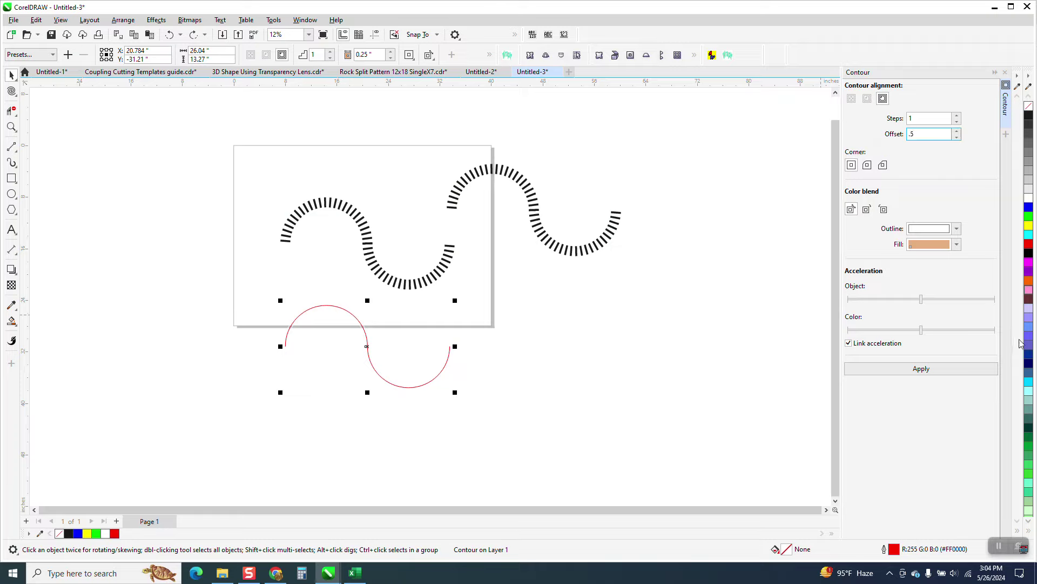
{"action": "left_click", "coordinate": [904, 371]}
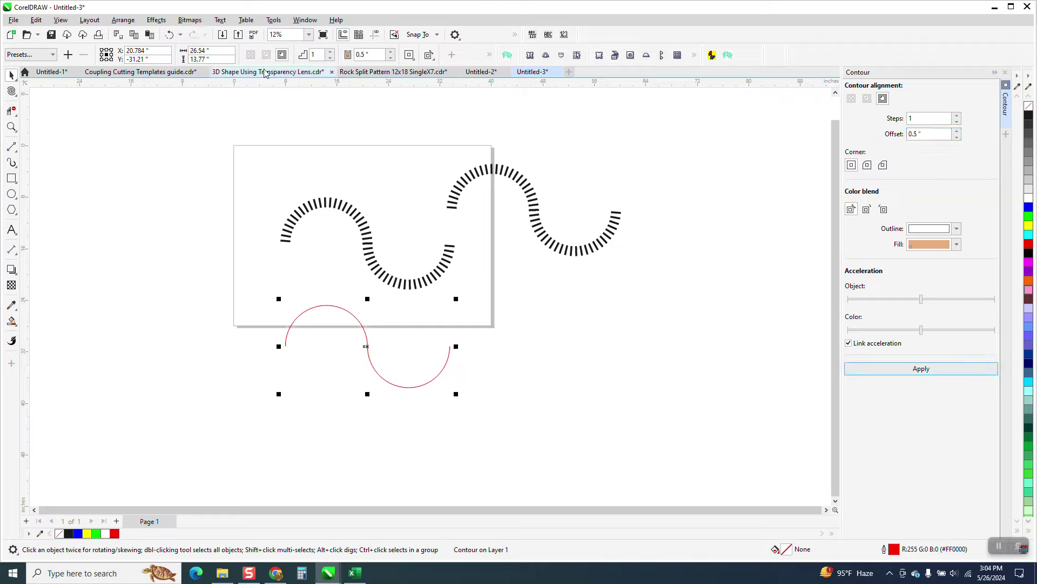
{"action": "left_click", "coordinate": [169, 34]}
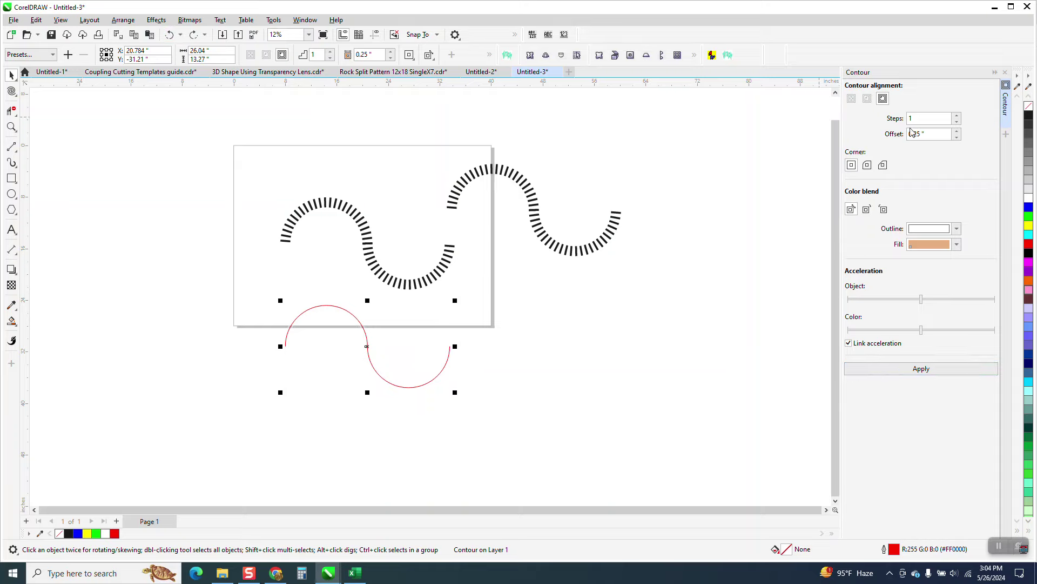
{"action": "left_click", "coordinate": [956, 229]}
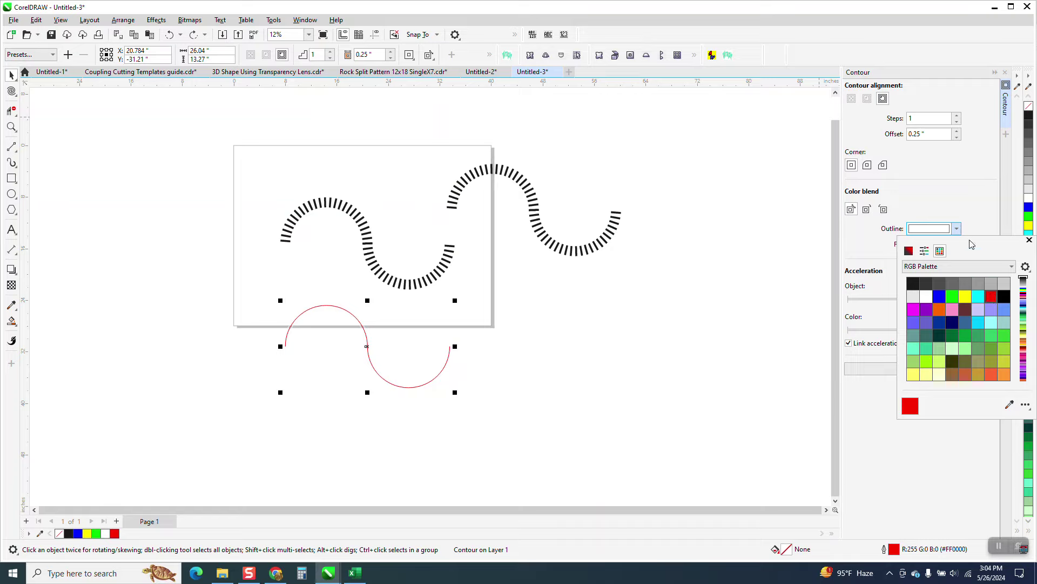
{"action": "left_click", "coordinate": [1003, 297]}
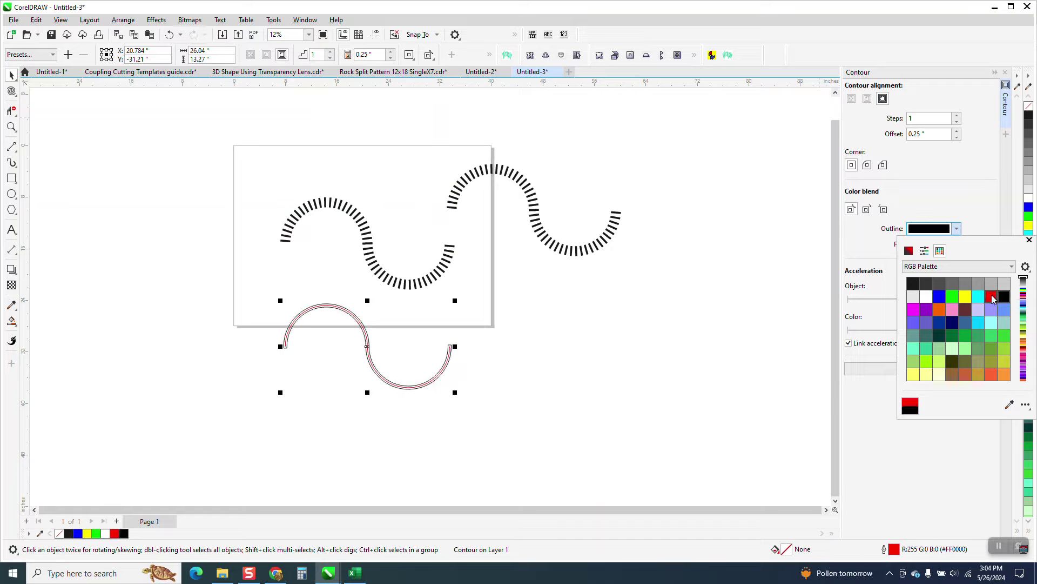
{"action": "left_click", "coordinate": [992, 296]}
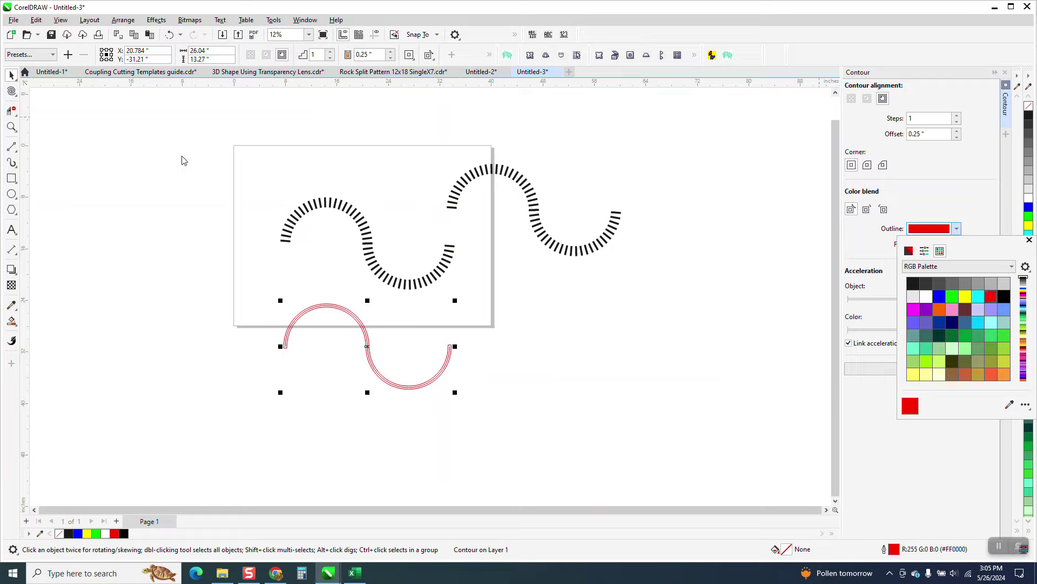
Break the contour apart and nudge the original centre arc down below the double-line pair.
{"action": "left_click", "coordinate": [13, 129]}
{"action": "left_click_drag", "start_coordinate": [211, 258], "coordinate": [379, 359]}
{"action": "left_click", "coordinate": [12, 127]}
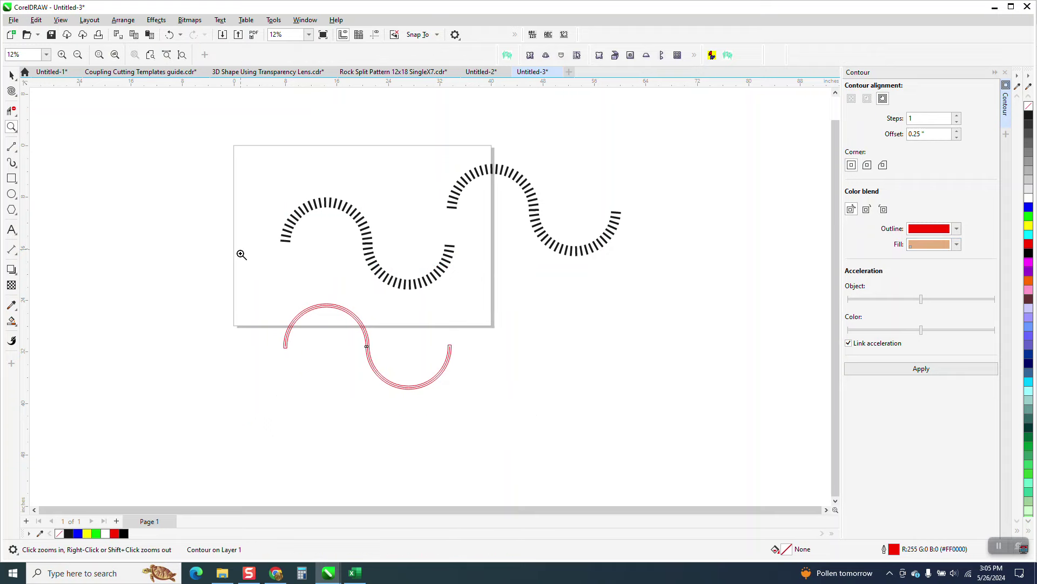
{"action": "left_click_drag", "start_coordinate": [241, 255], "coordinate": [603, 455]}
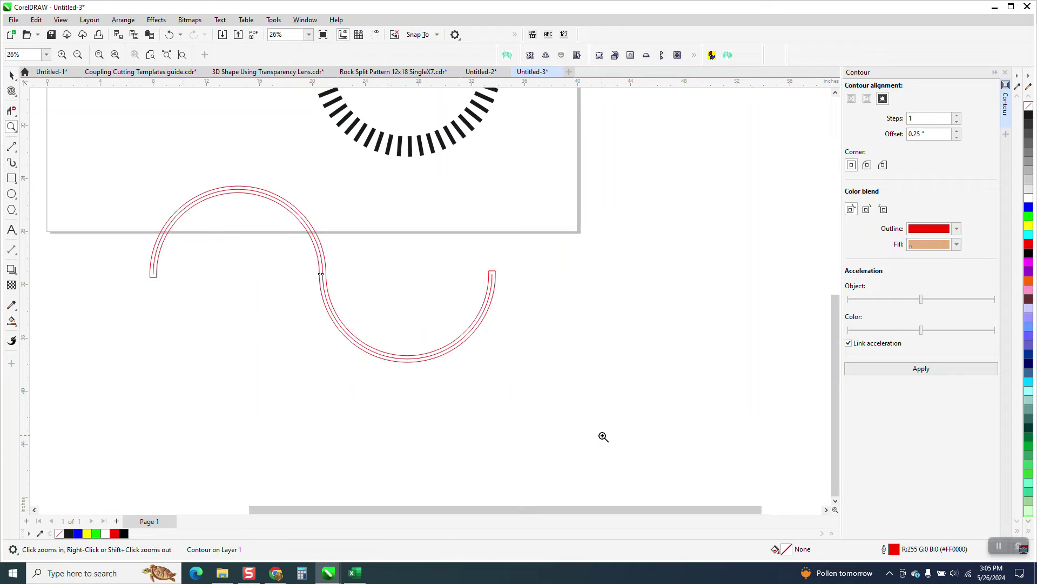
{"action": "left_click", "coordinate": [12, 75]}
{"action": "left_click", "coordinate": [123, 20]}
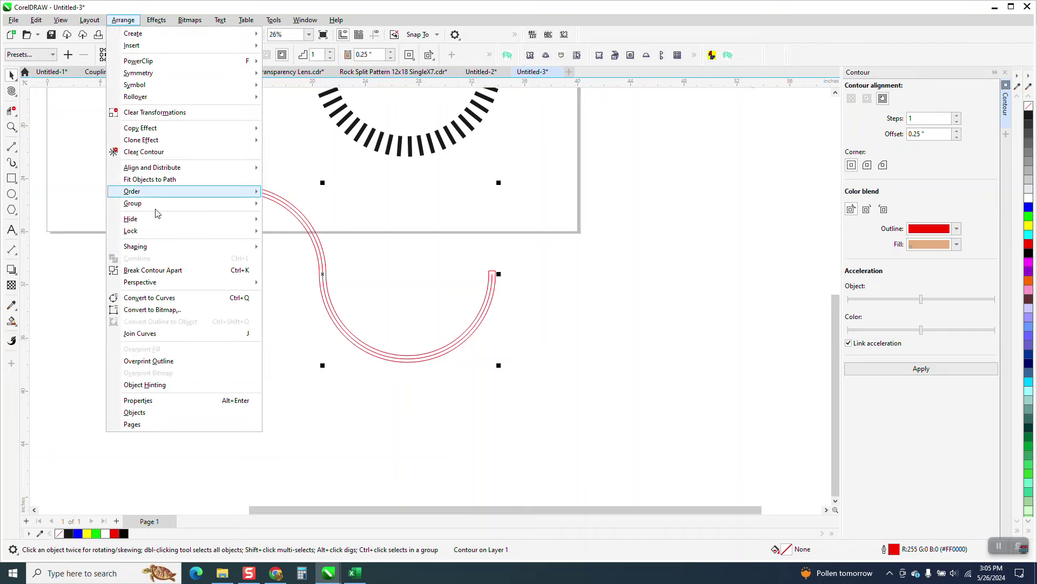
{"action": "left_click", "coordinate": [164, 271]}
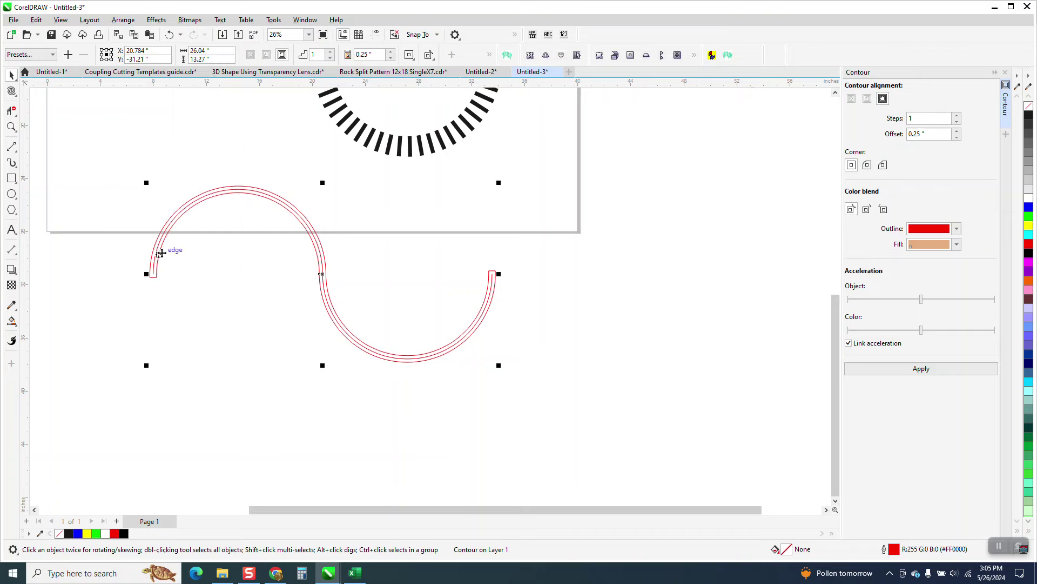
{"action": "left_click", "coordinate": [212, 192]}
{"action": "key", "text": "Down"}
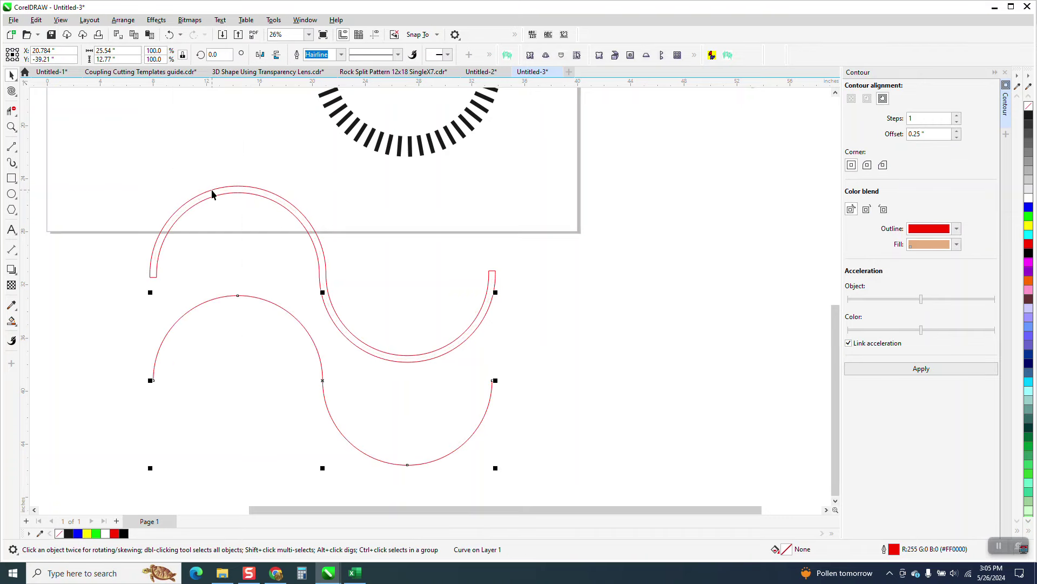
{"action": "scroll", "coordinate": [211, 195], "scroll_direction": "down", "scroll_amount": 1}
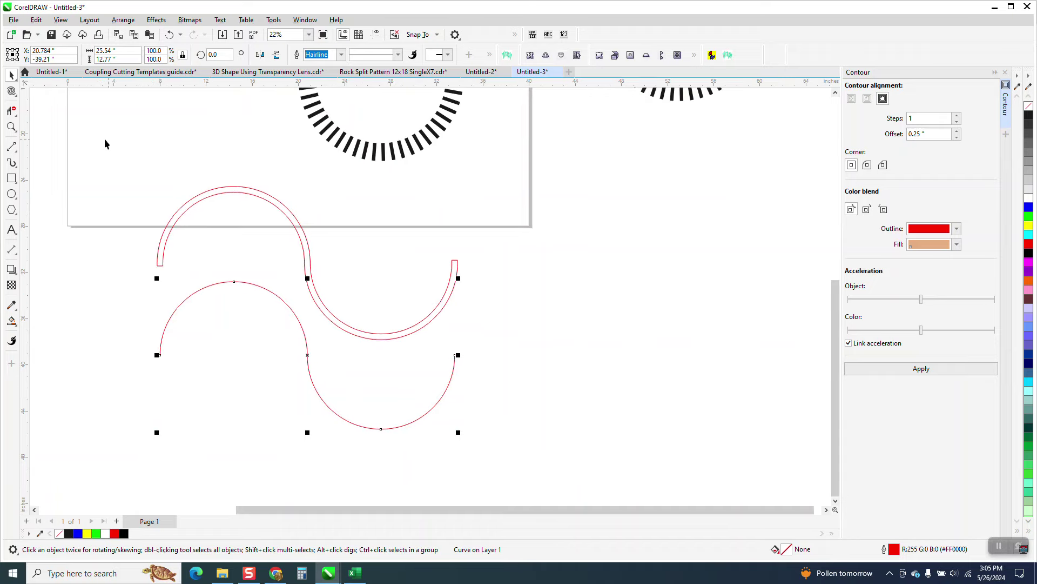
{"action": "left_click", "coordinate": [210, 196]}
Break the double-line arc apart at its left end nodes and trim the connecting end cap.
{"action": "left_click", "coordinate": [12, 91]}
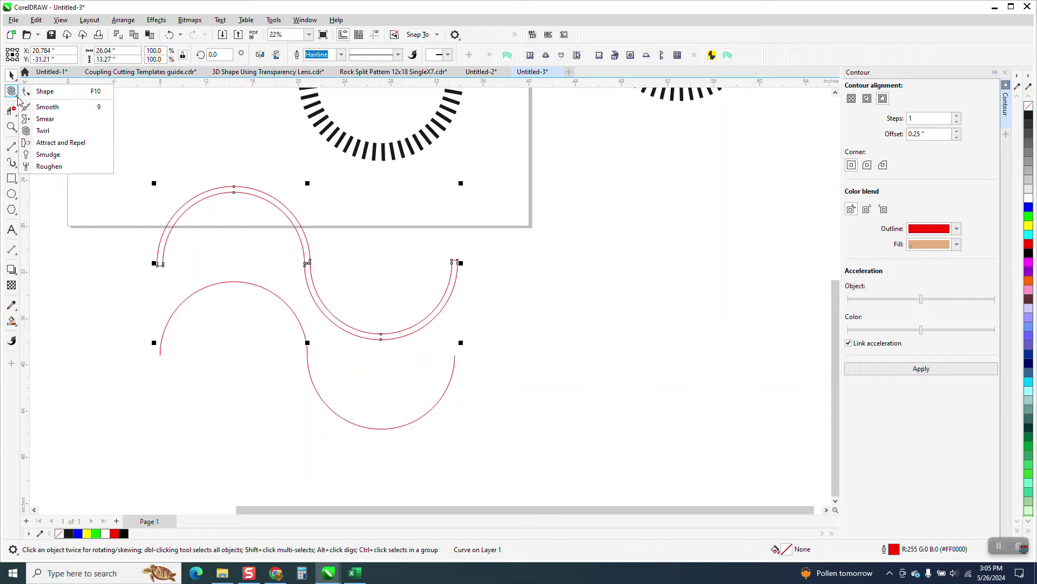
{"action": "key", "text": "space"}
{"action": "key", "text": "z"}
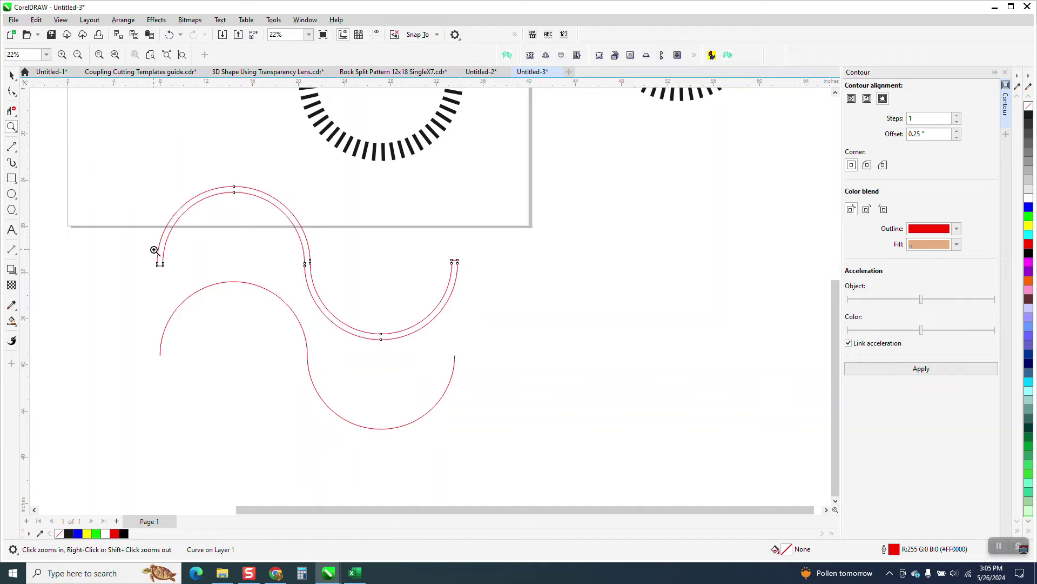
{"action": "left_click_drag", "start_coordinate": [153, 249], "coordinate": [211, 284]}
{"action": "left_click", "coordinate": [12, 92]}
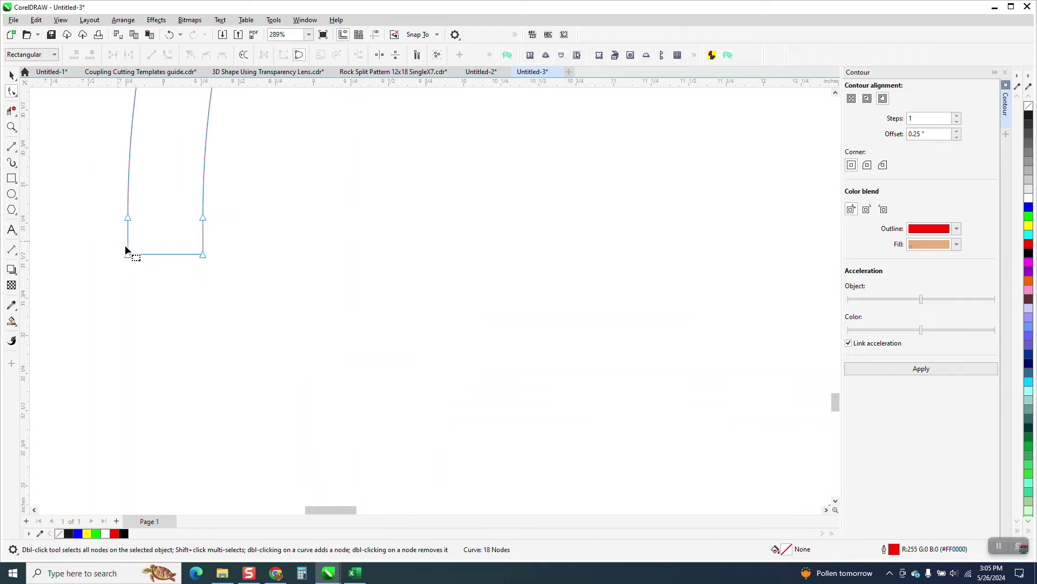
{"action": "right_click", "coordinate": [203, 254]}
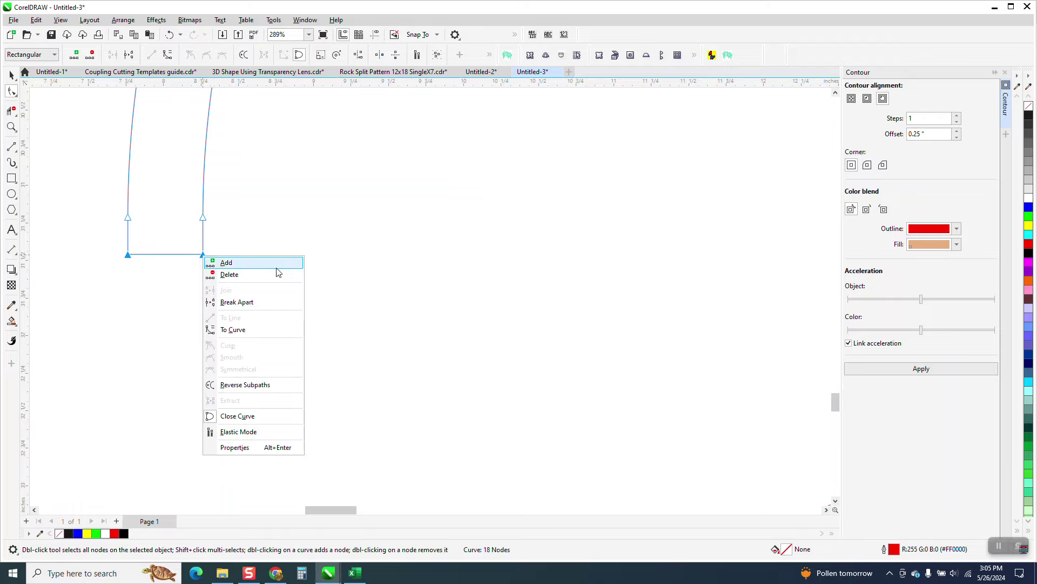
{"action": "left_click", "coordinate": [237, 302]}
{"action": "left_click", "coordinate": [11, 111]}
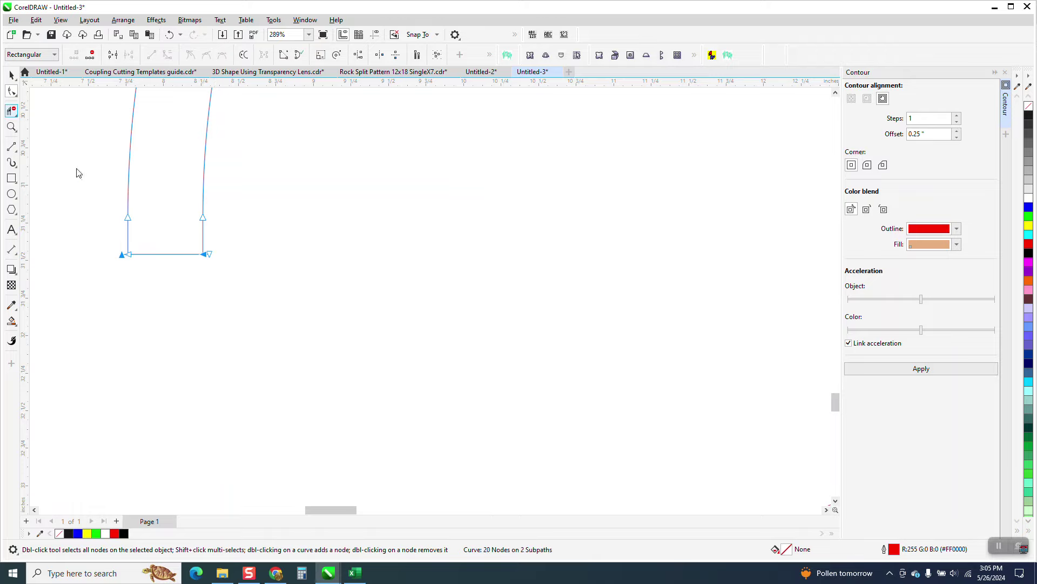
{"action": "left_click_drag", "start_coordinate": [170, 274], "coordinate": [171, 275]}
{"action": "scroll", "coordinate": [121, 285], "scroll_direction": "down", "scroll_amount": 6}
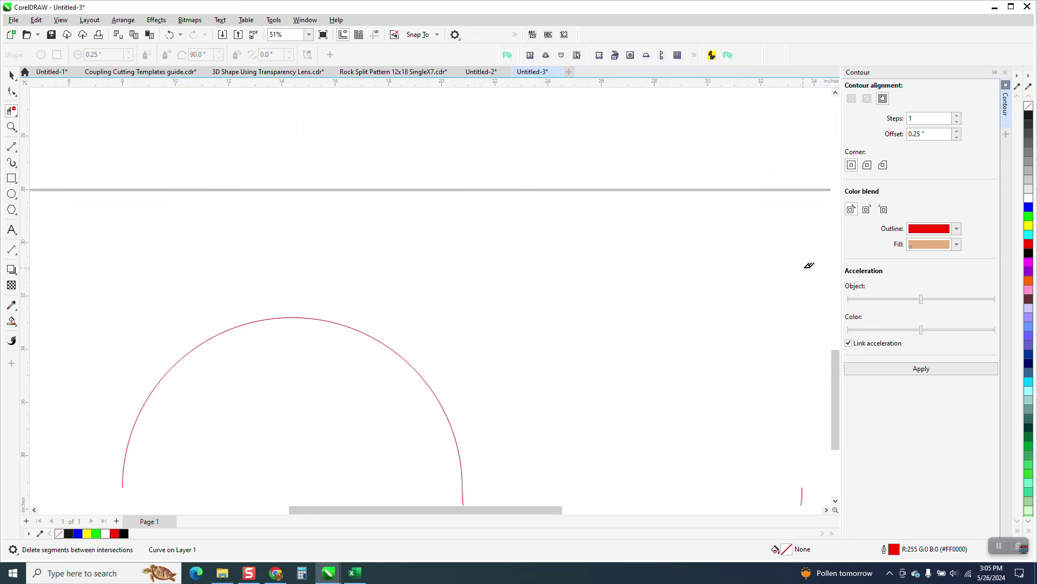
{"action": "left_click", "coordinate": [169, 34]}
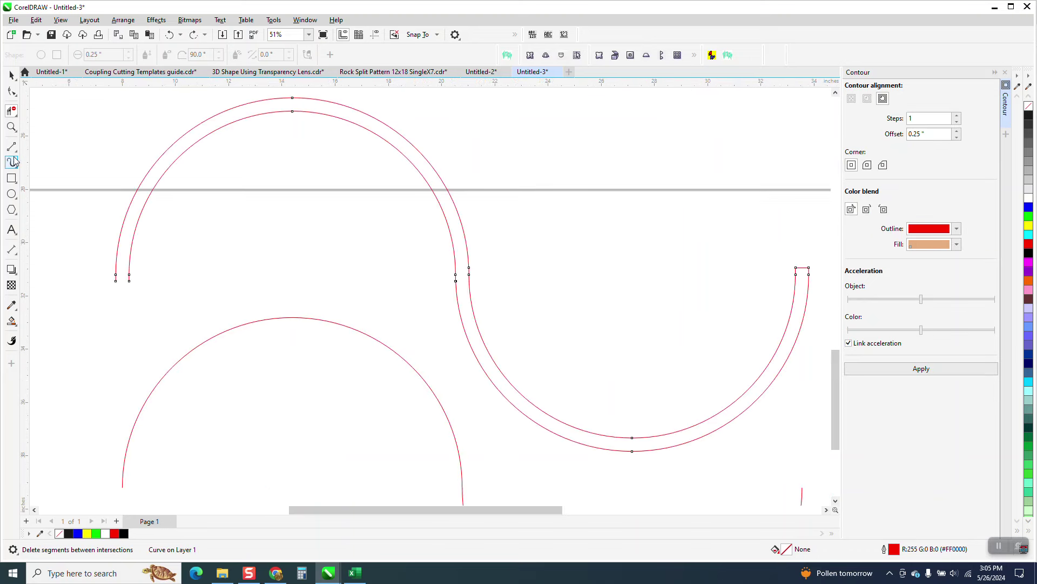
Break the double-line arc apart at its right end nodes to open that end.
{"action": "left_click", "coordinate": [11, 91]}
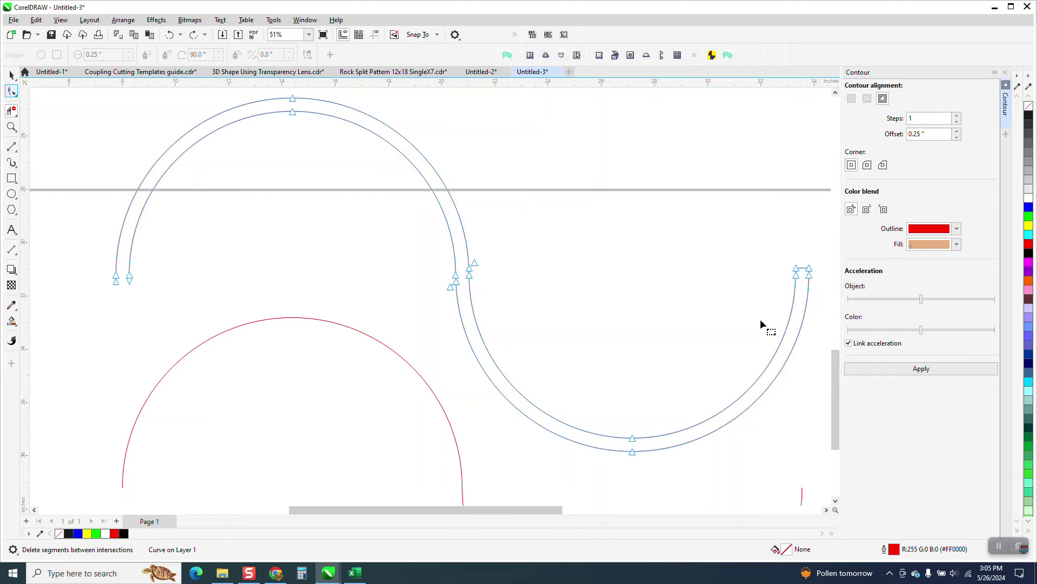
{"action": "left_click_drag", "start_coordinate": [788, 261], "coordinate": [694, 269]}
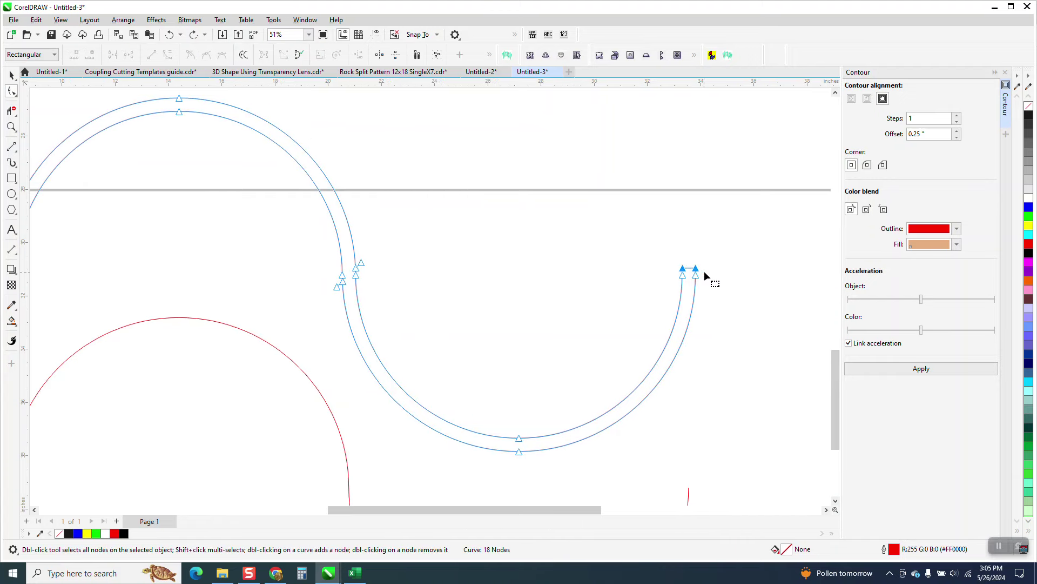
{"action": "right_click", "coordinate": [696, 268]}
{"action": "left_click", "coordinate": [725, 313]}
{"action": "left_click", "coordinate": [11, 111]}
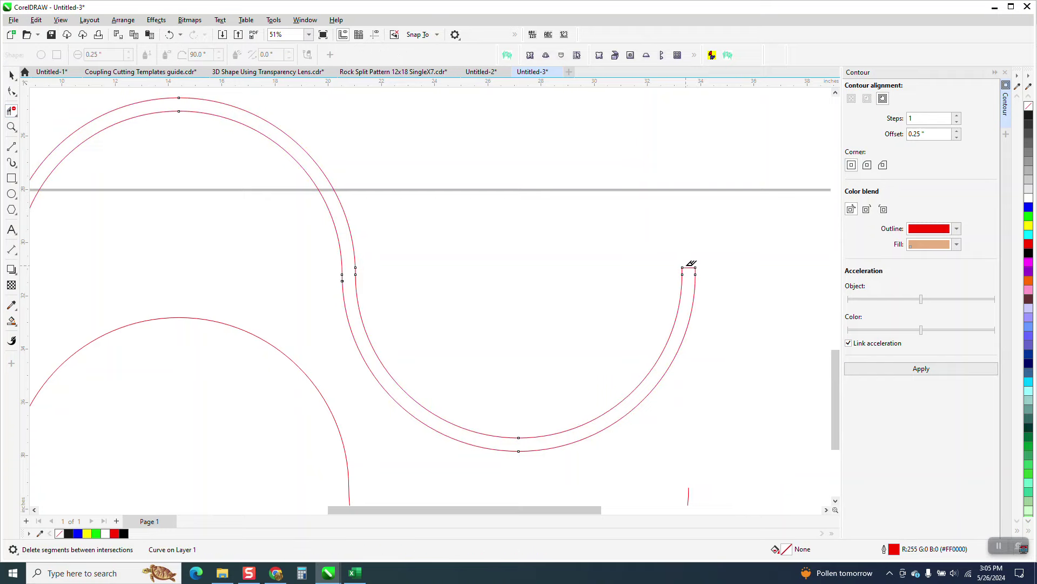
{"action": "scroll", "coordinate": [519, 205], "scroll_direction": "down", "scroll_amount": 2}
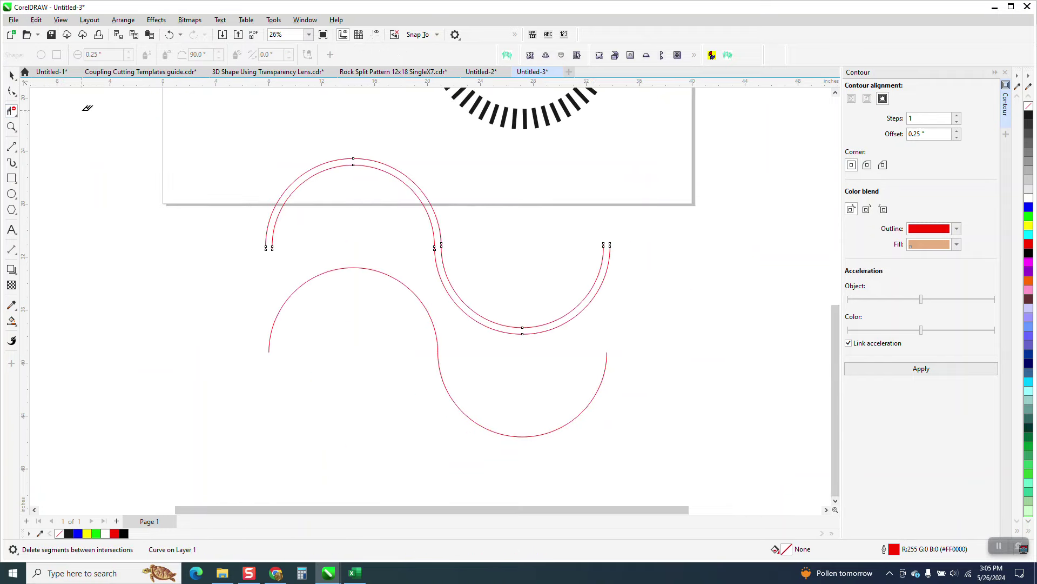
{"action": "left_click", "coordinate": [11, 75]}
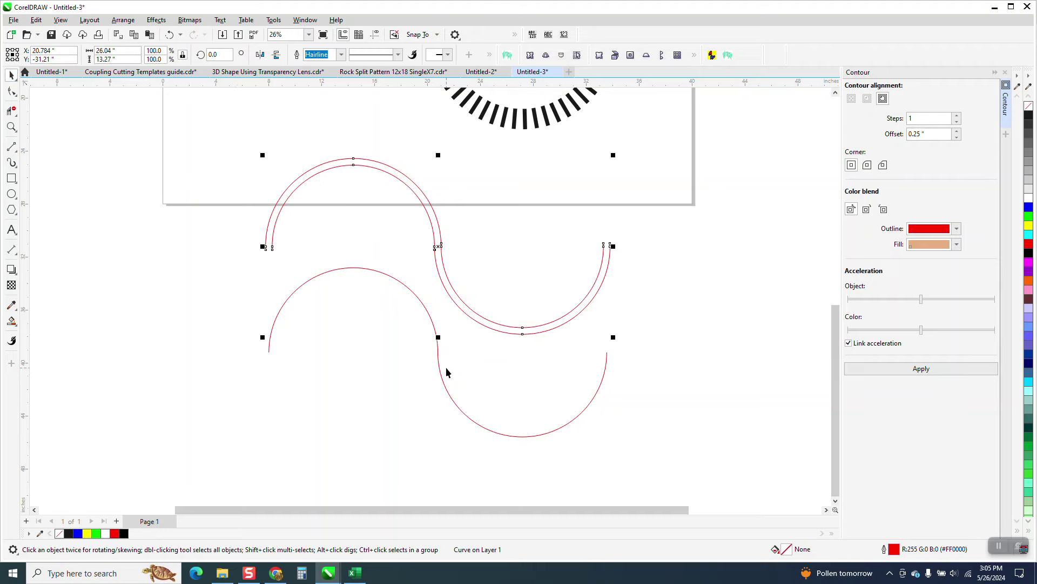
Make both rails black with 0.1 in outlines and nudge them up onto the ties.
{"action": "left_click_drag", "start_coordinate": [441, 372], "coordinate": [418, 469]}
{"action": "mouse_move", "coordinate": [223, 148]}
{"action": "left_mouse_down"}
{"action": "mouse_move", "coordinate": [637, 353]}
{"action": "mouse_move", "coordinate": [679, 358]}
{"action": "left_mouse_up"}
{"action": "right_click", "coordinate": [1030, 123]}
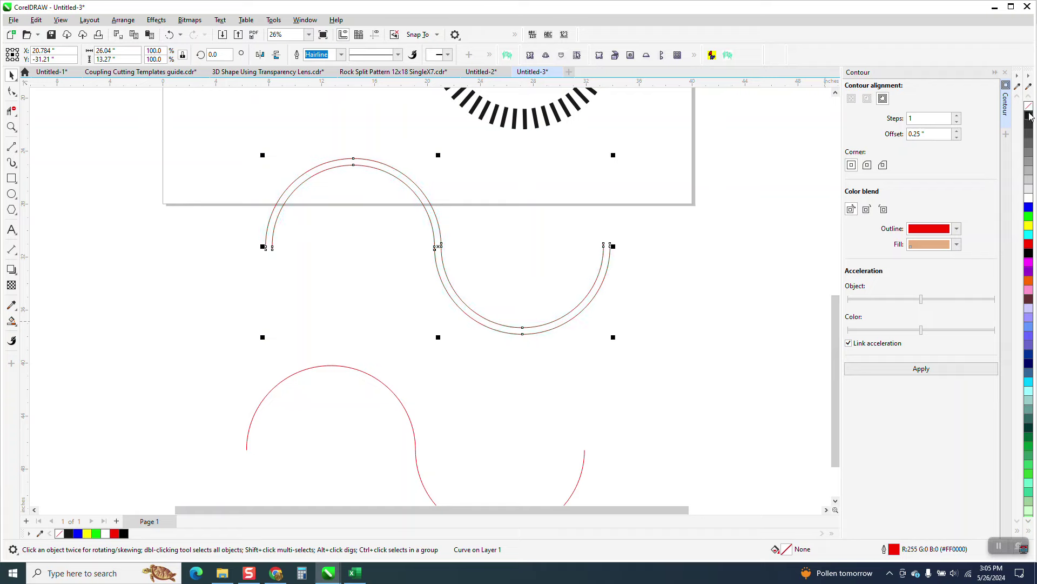
{"action": "left_click", "coordinate": [342, 57]}
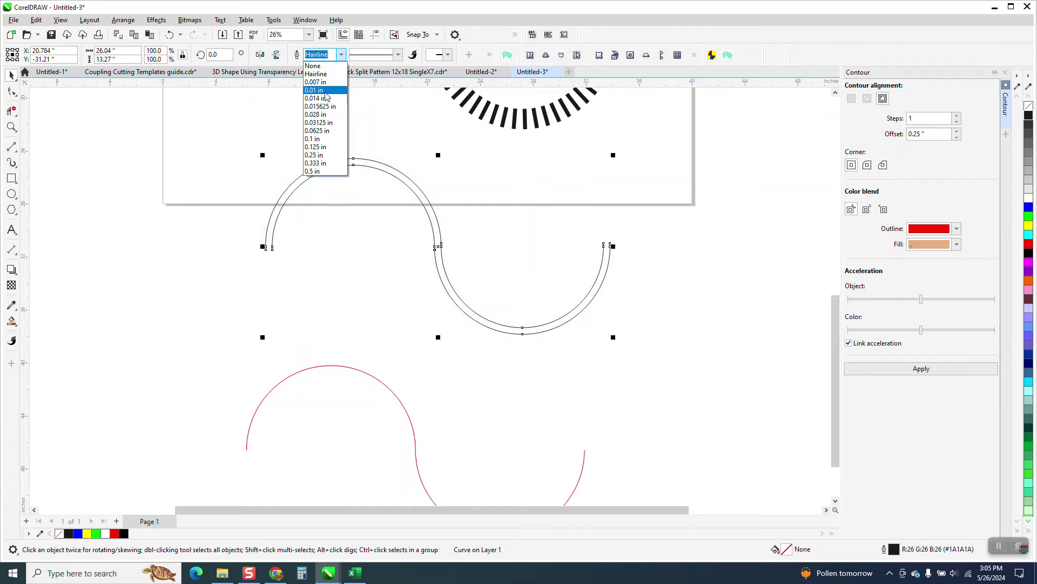
{"action": "left_click", "coordinate": [321, 140]}
{"action": "scroll", "coordinate": [338, 271], "scroll_direction": "down", "scroll_amount": 2}
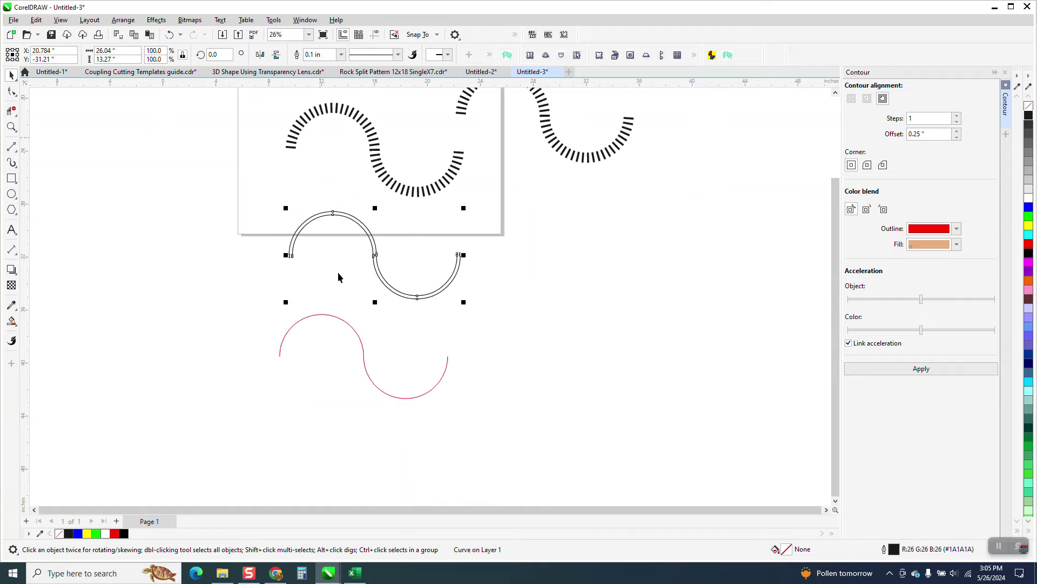
{"action": "key", "text": "Up"}
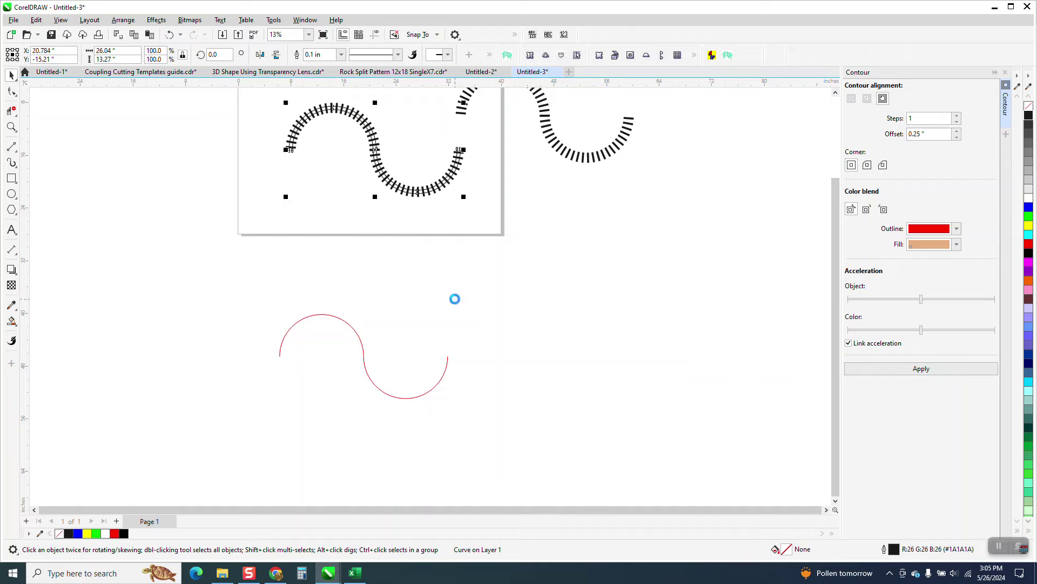
Zoom in to inspect the finished S-shaped railroad track.
{"action": "left_click", "coordinate": [11, 126]}
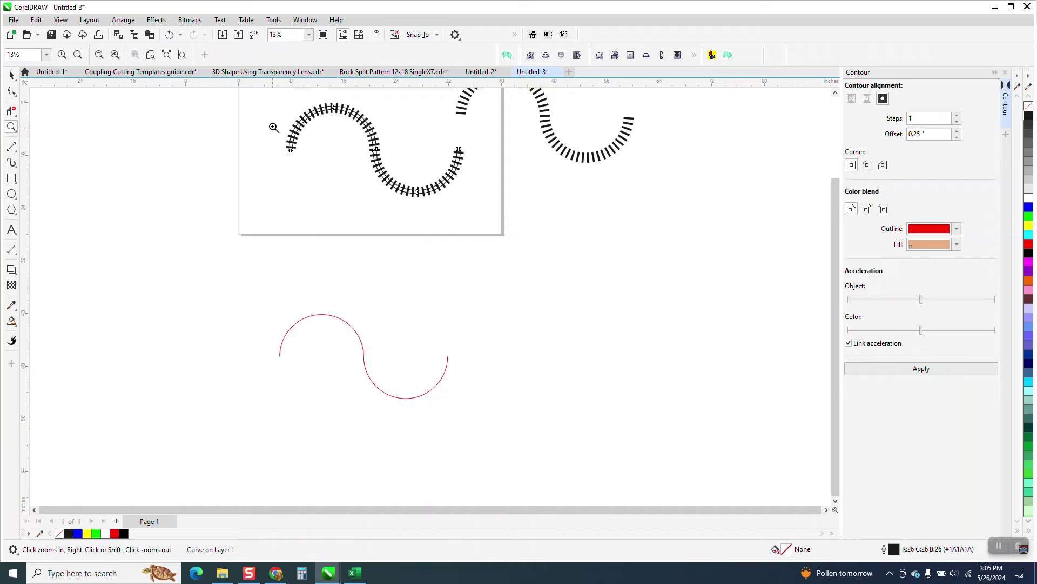
{"action": "left_click_drag", "start_coordinate": [275, 107], "coordinate": [448, 210]}
{"action": "scroll", "coordinate": [448, 210], "scroll_direction": "down", "scroll_amount": 1}
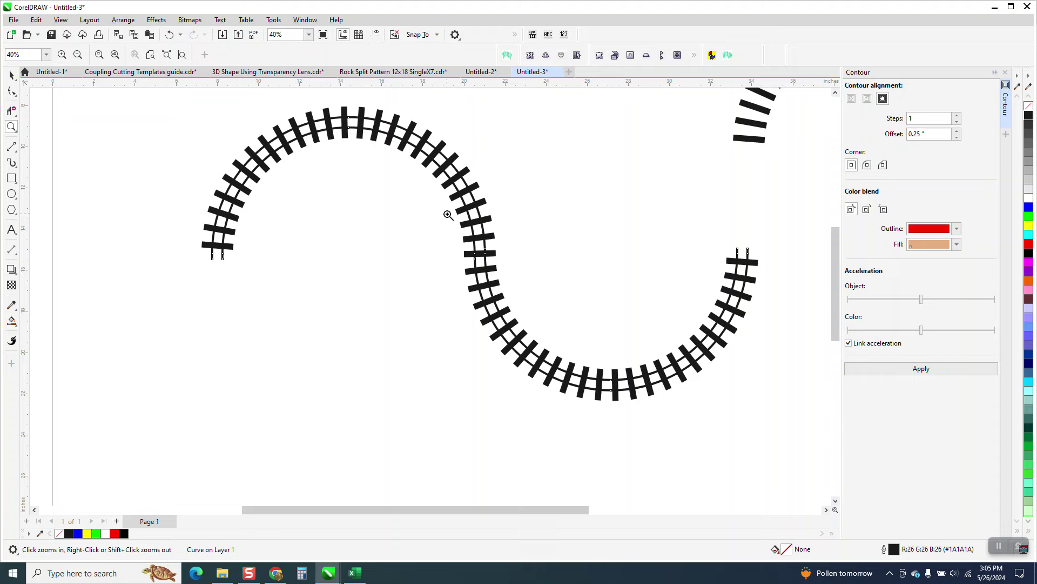
{"action": "scroll", "coordinate": [295, 206], "scroll_direction": "down", "scroll_amount": 2}
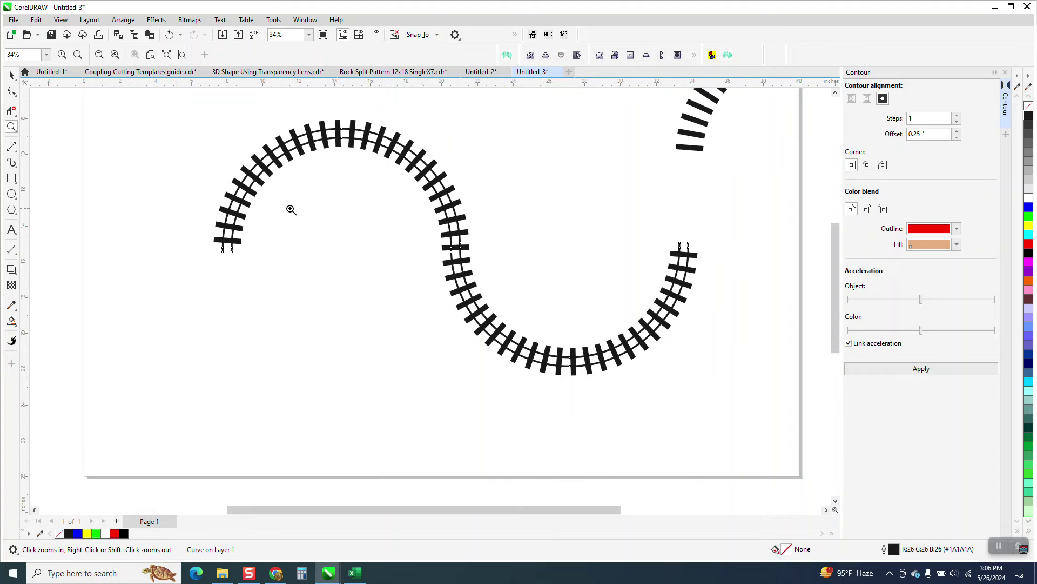
{"action": "left_click_drag", "start_coordinate": [236, 147], "coordinate": [654, 346]}
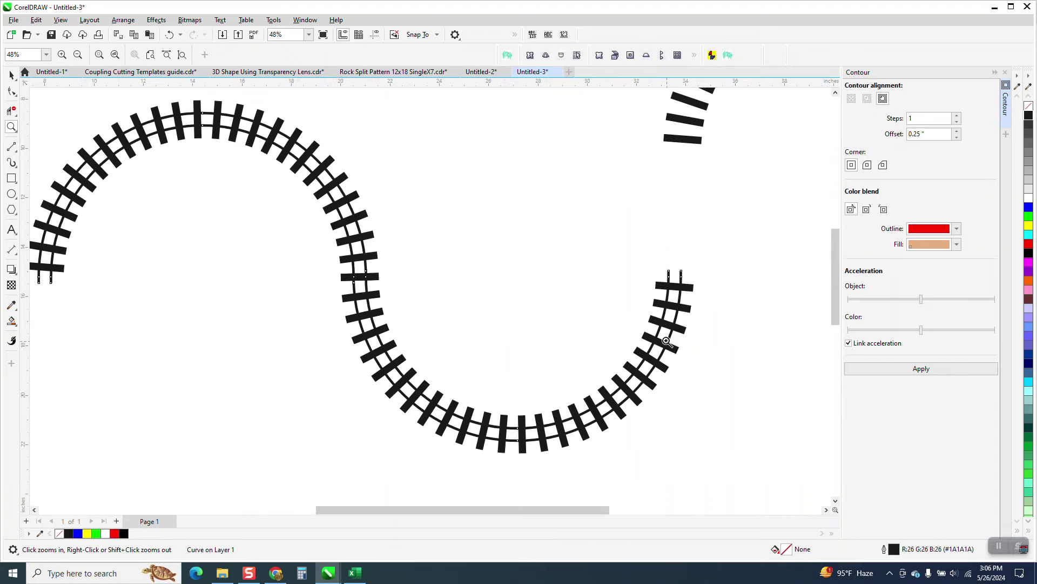
{"action": "scroll", "coordinate": [657, 336], "scroll_direction": "down", "scroll_amount": 2}
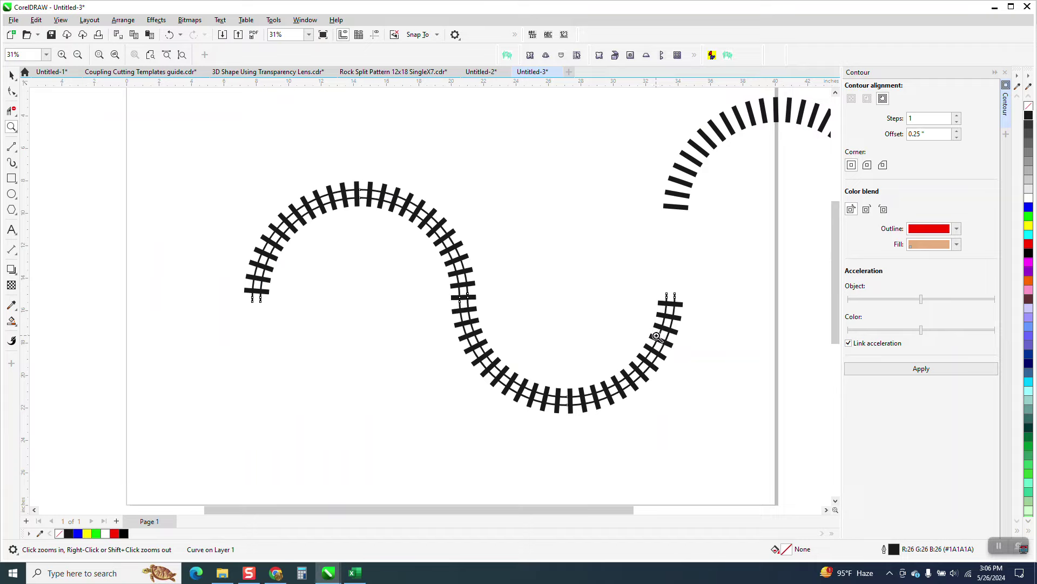